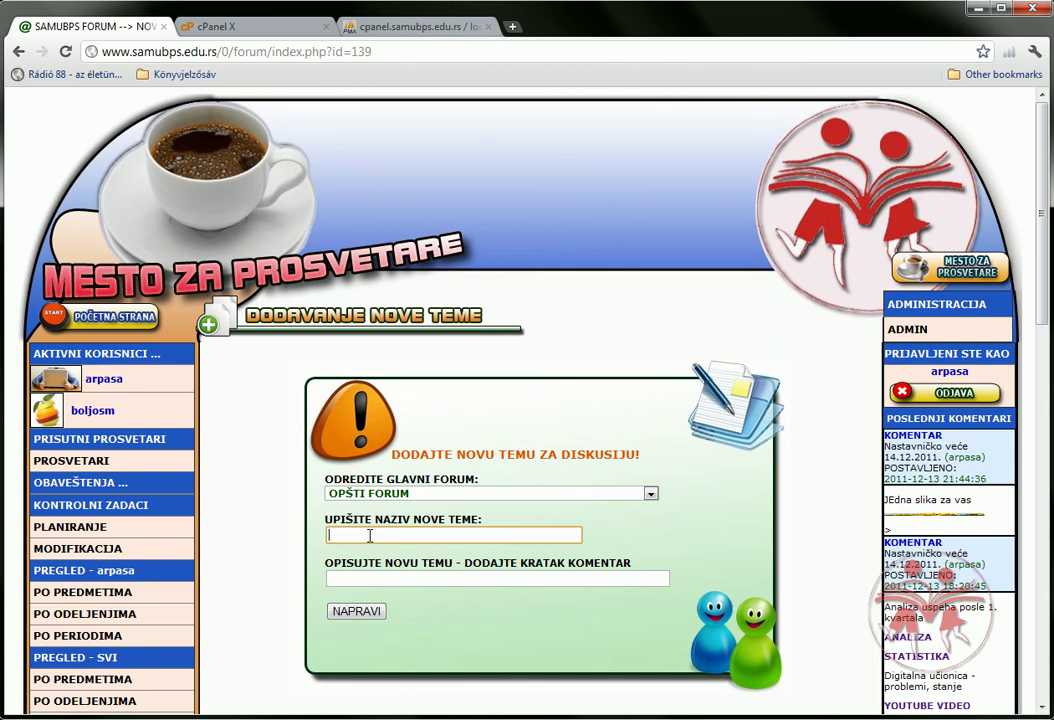
Step: Create the new topic "Probni forum" under OPŠTI FORUM with the short description "POkazivanje korišćenja foruma"
type("P")
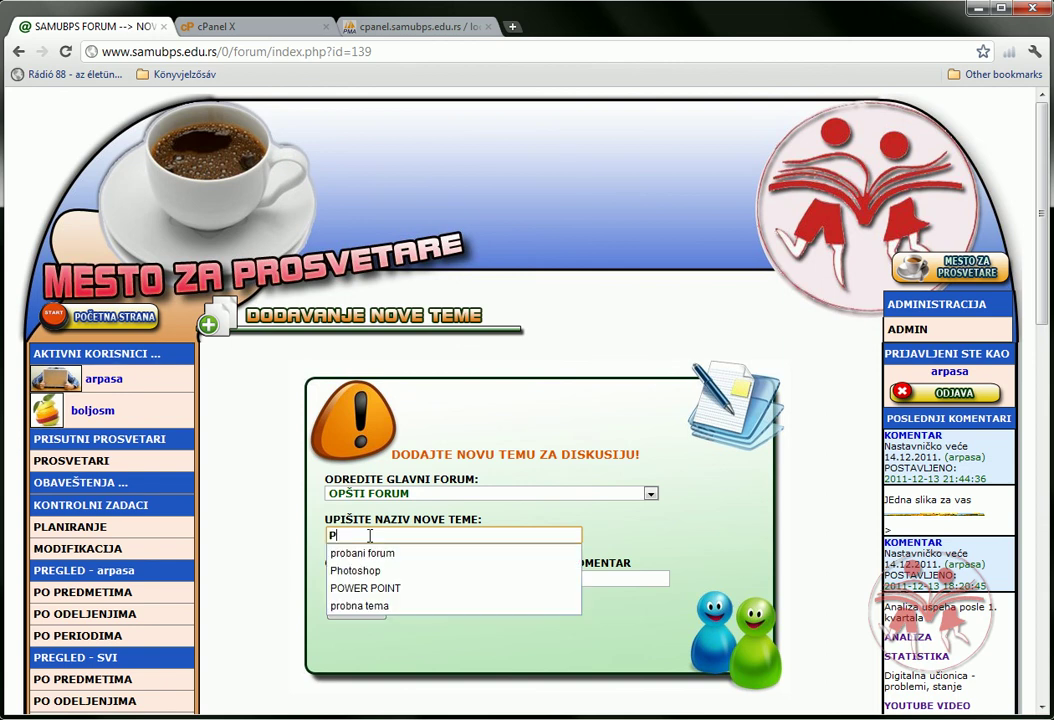
type("ro")
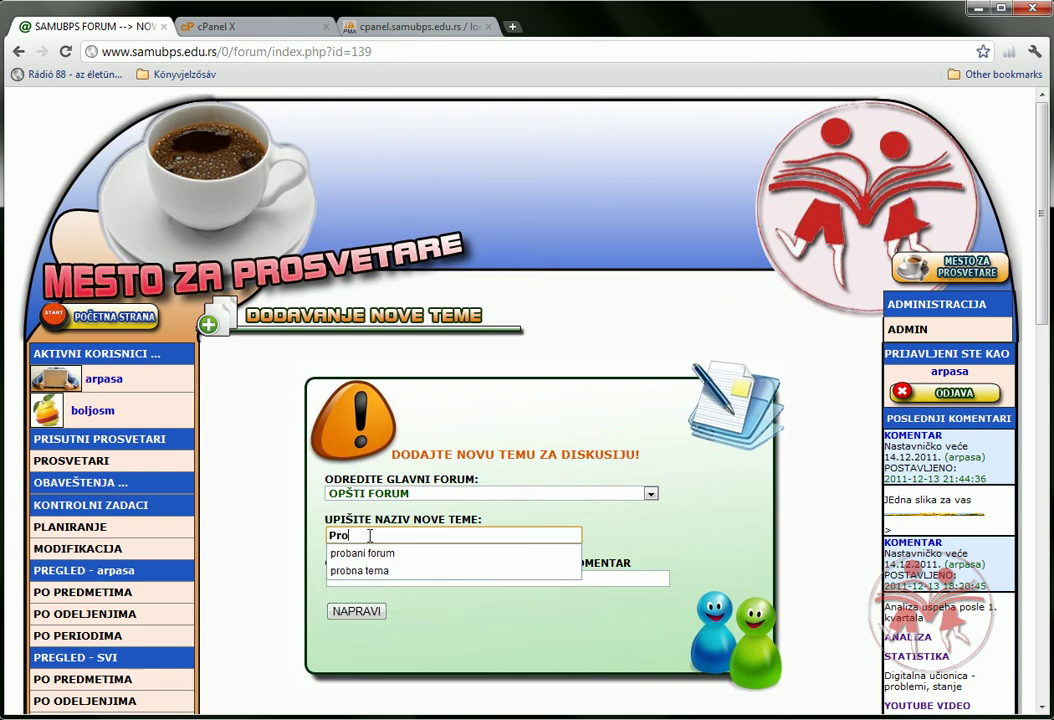
type("bni forum")
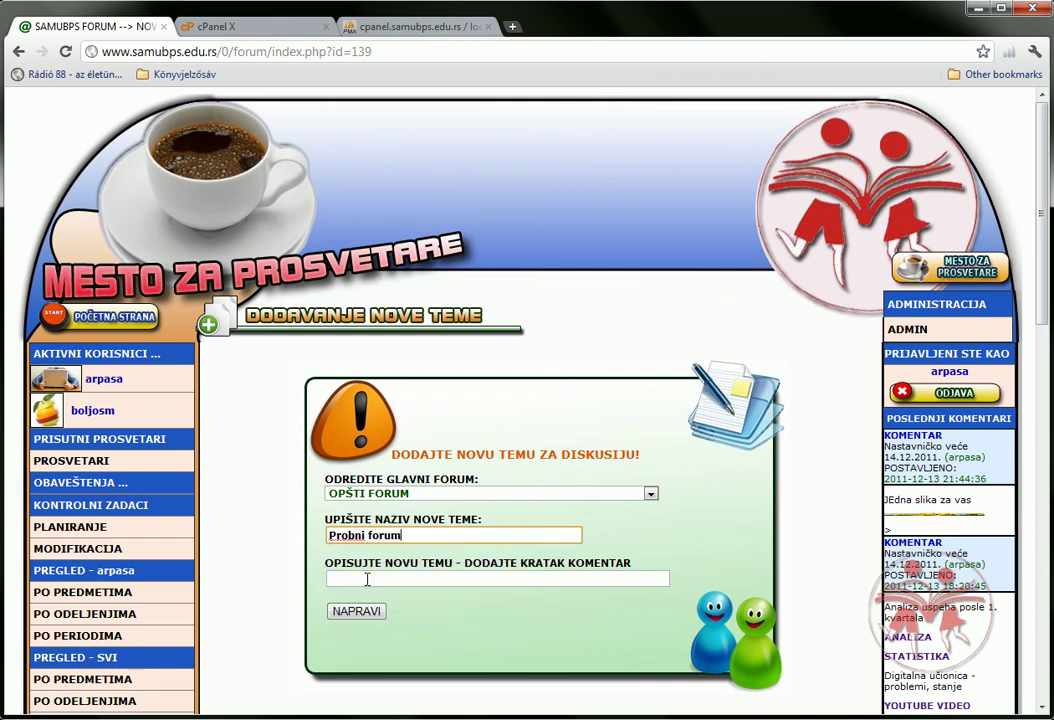
left_click(420, 577)
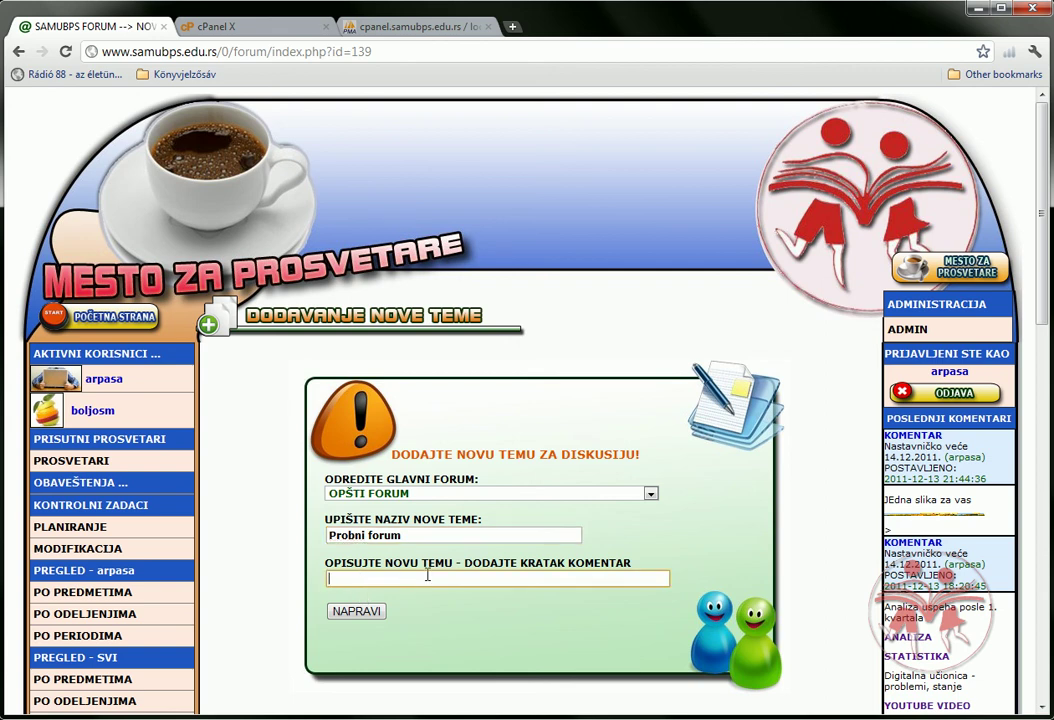
type("POkazivanje k")
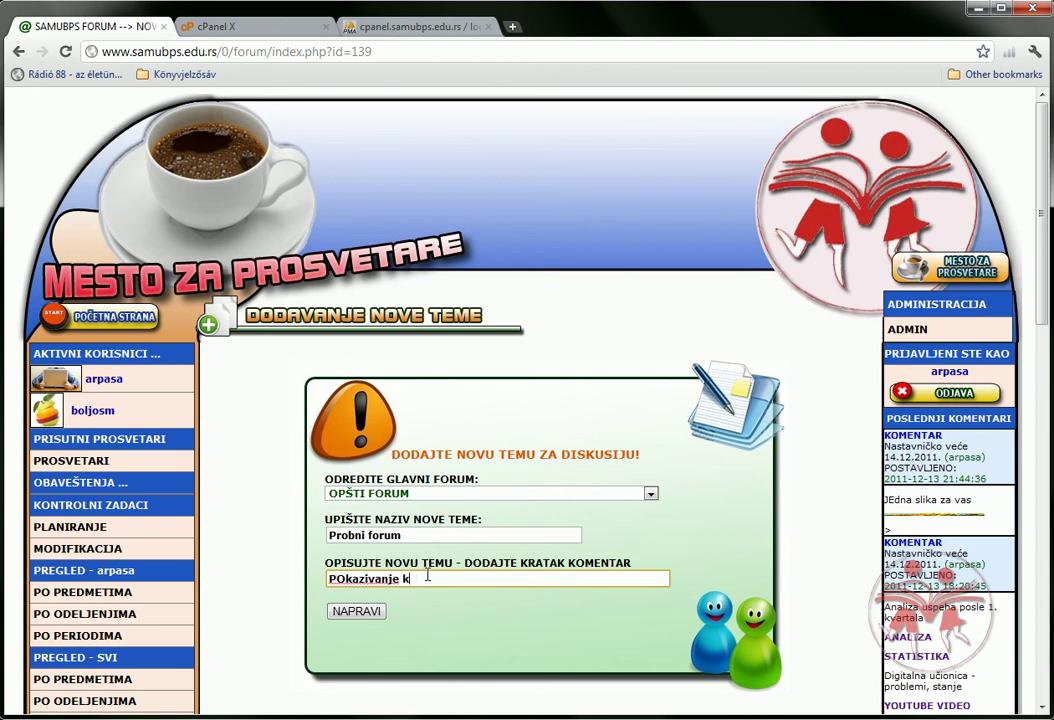
type("rioris")
key("BackSpace")
type("šćenja foruma")
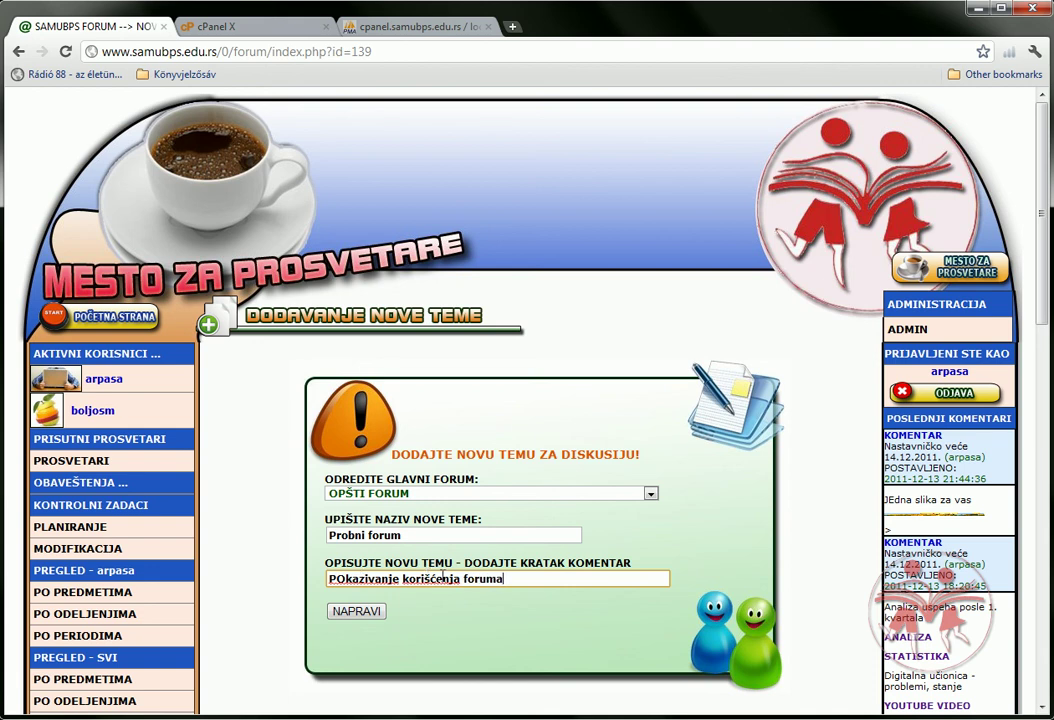
left_click(358, 611)
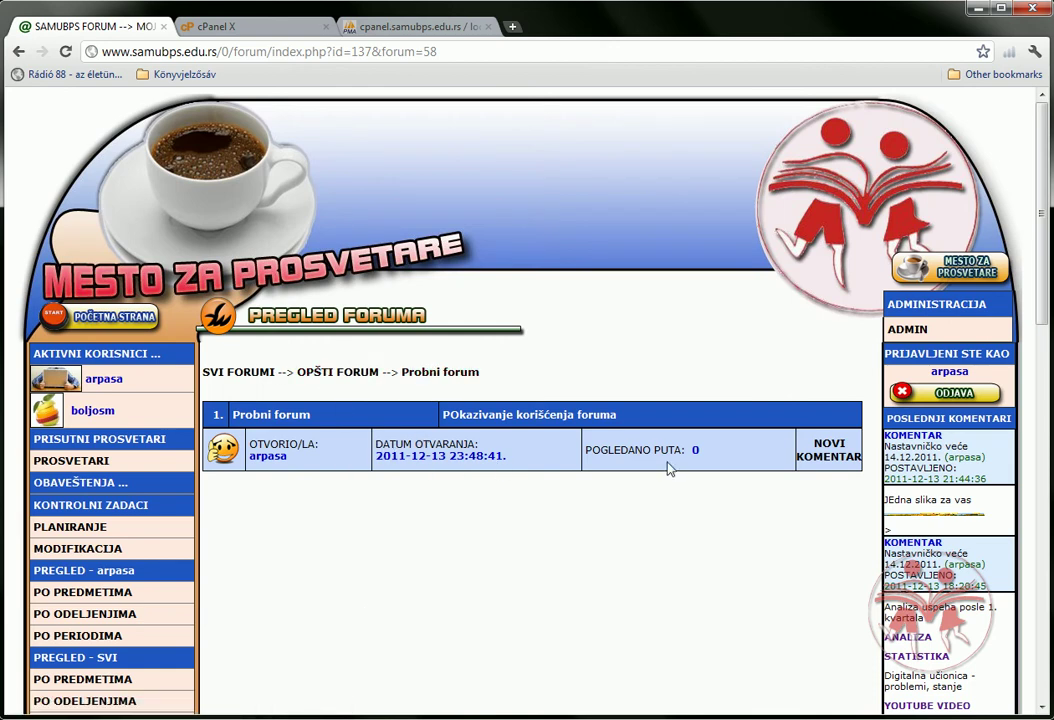
Step: Start a new comment in the Probni forum topic and write "tu dolazi neki tekst." as its first line
left_click(831, 452)
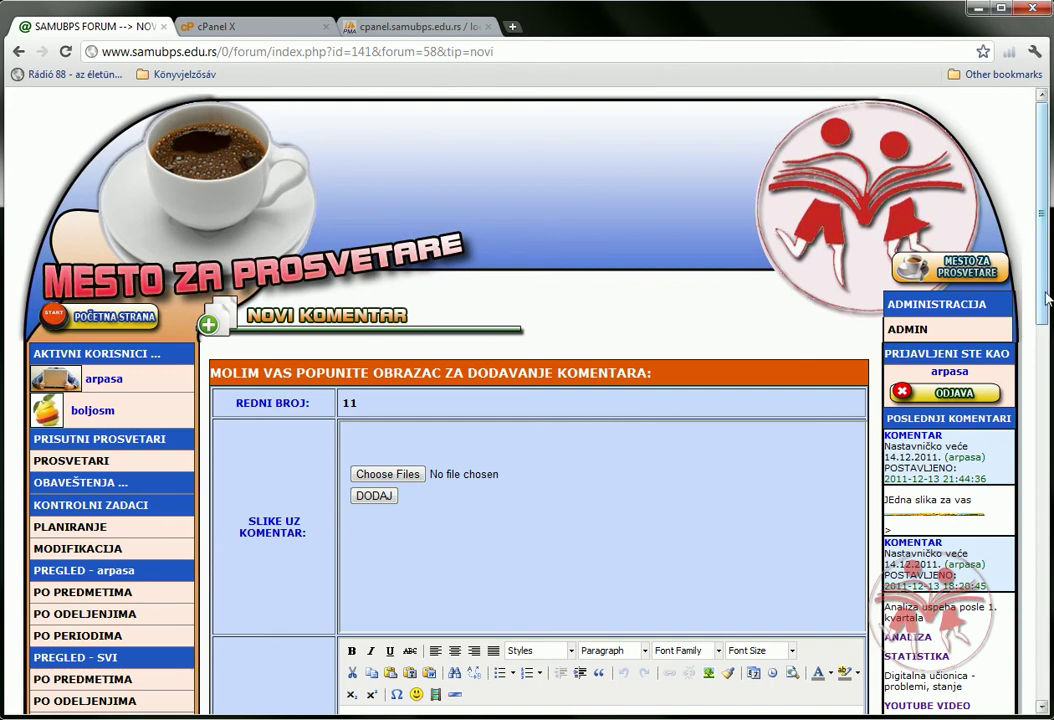
left_click_drag(1047, 298, 1047, 384)
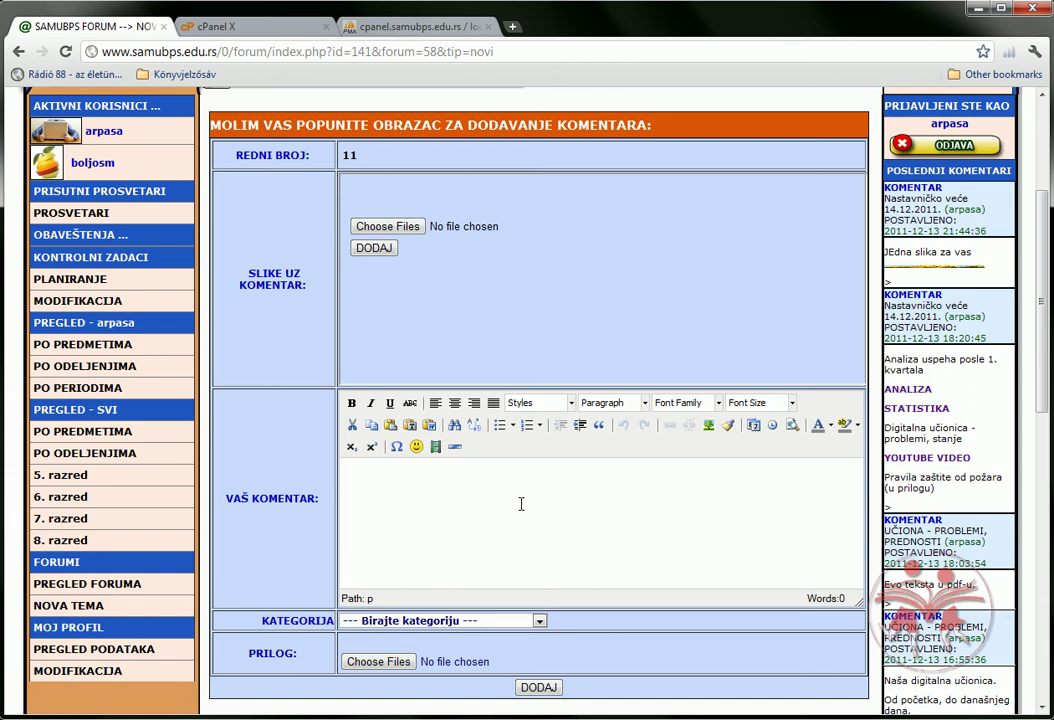
type("tu dloya")
key("BackSpace")
key("BackSpace")
key("BackSpace")
type("olazi neki tekst.")
key("Return")
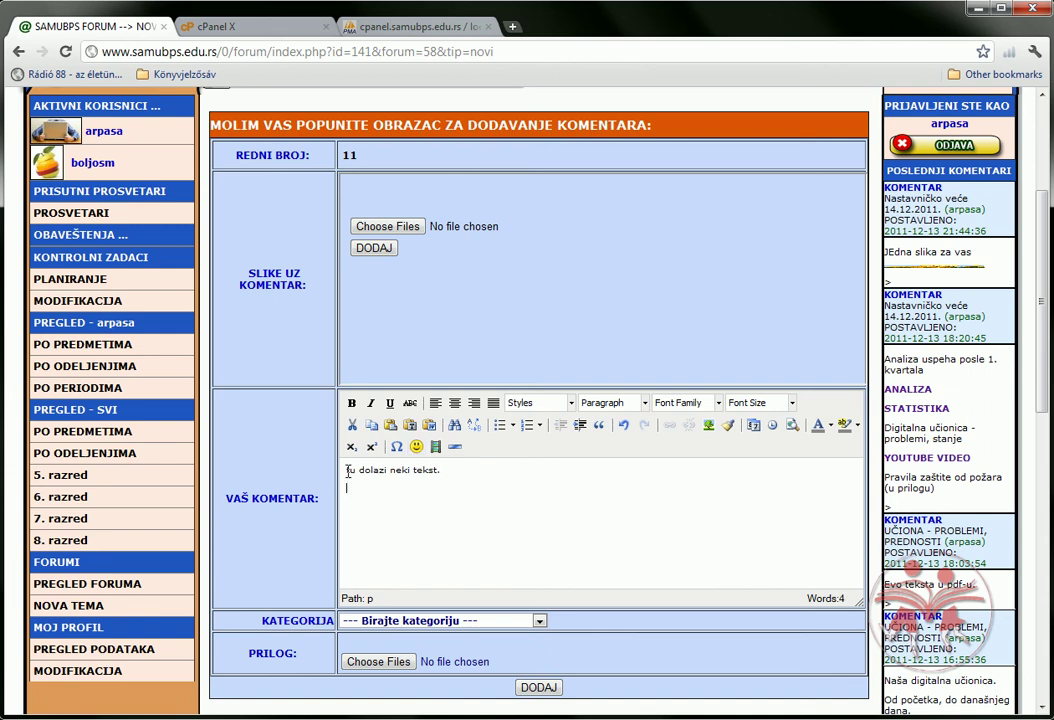
Step: Make the comment's first line bold and add the line "dolazi slika" beneath it
left_click_drag(346, 470, 436, 472)
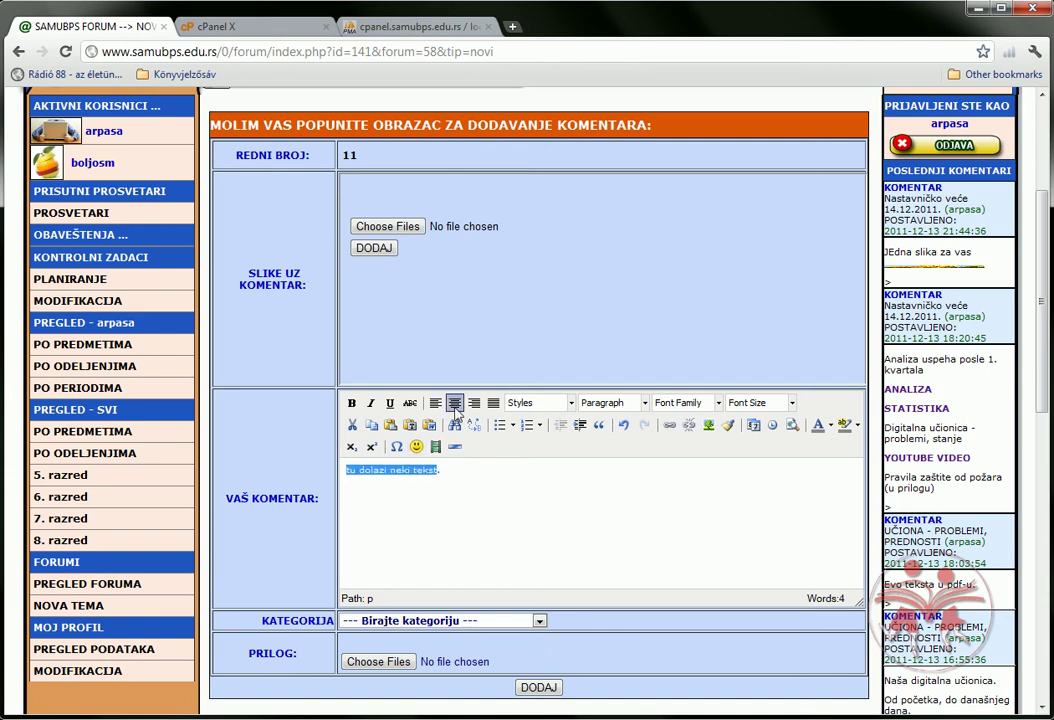
left_click(355, 405)
left_click(445, 472)
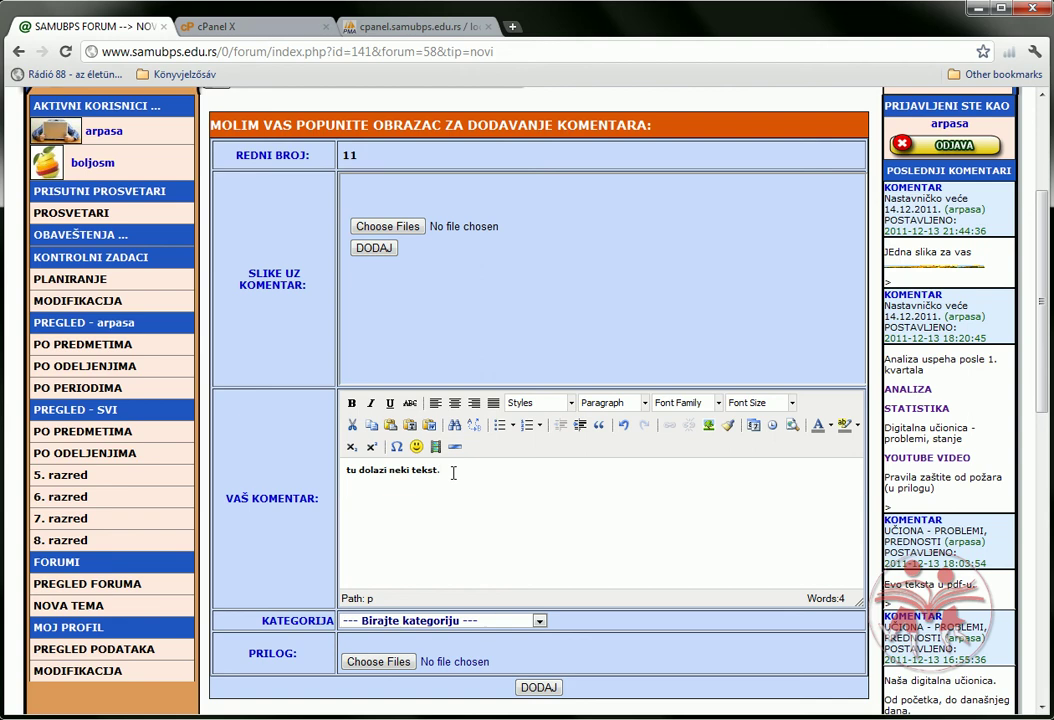
key("Return")
type("dolazi slika")
key("Return")
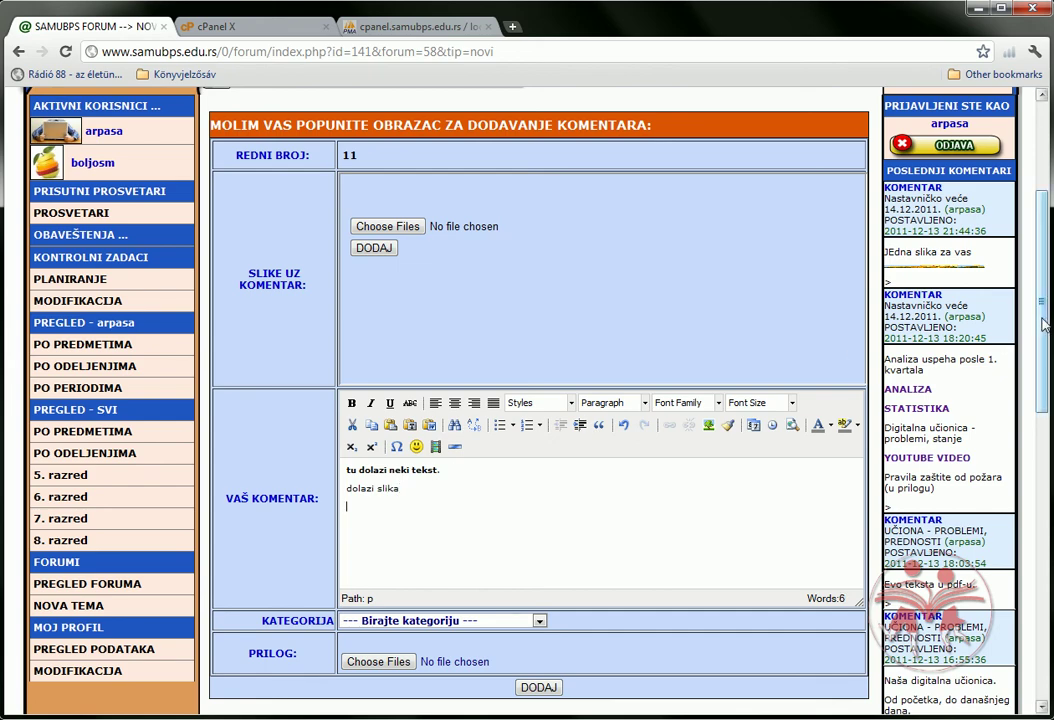
Step: Upload Snow_Horses.jpg from the Pictures library as a picture accompanying the comment
scroll(1045, 291, "up", 1)
scroll(1045, 291, "up", 1)
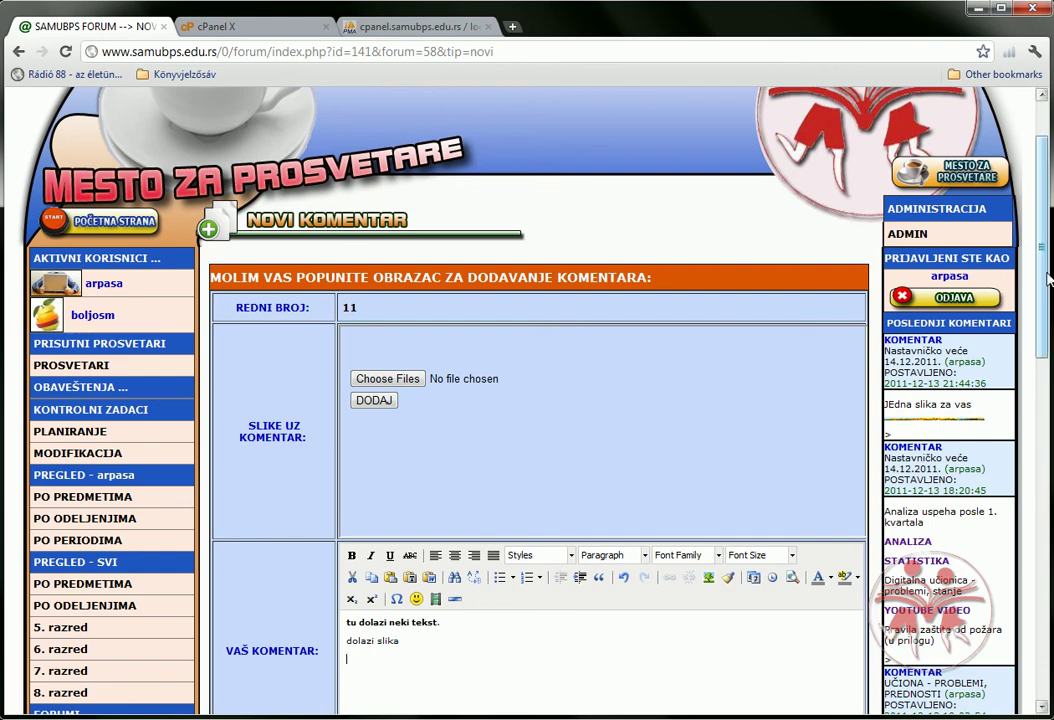
scroll(1044, 283, "down", 4)
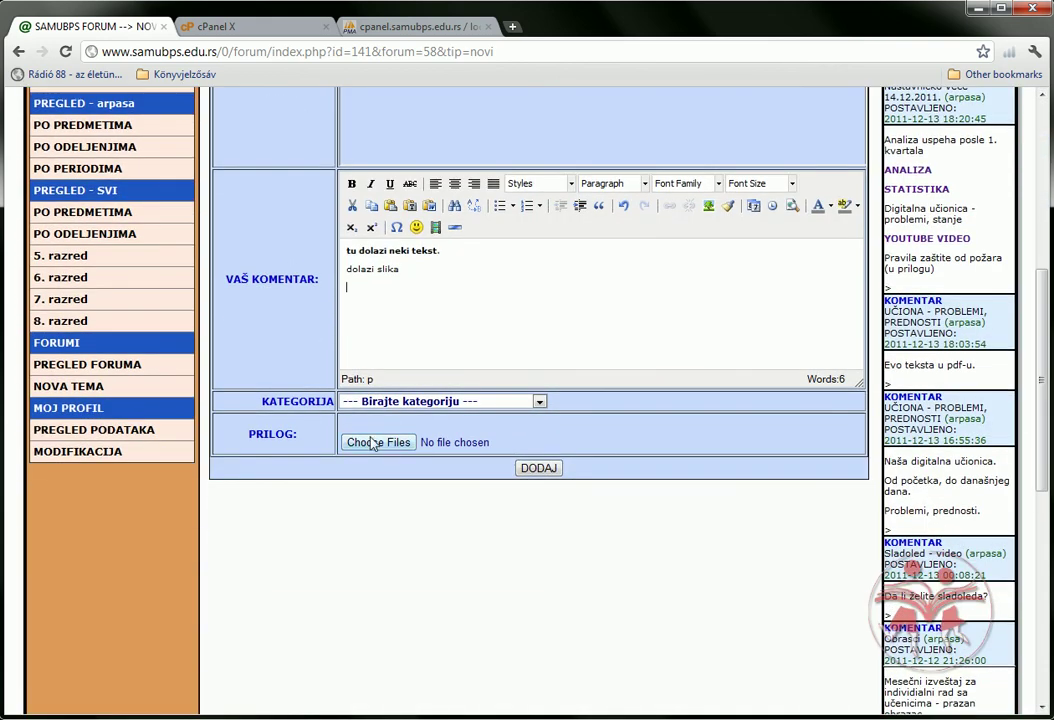
scroll(1010, 345, "up", 4)
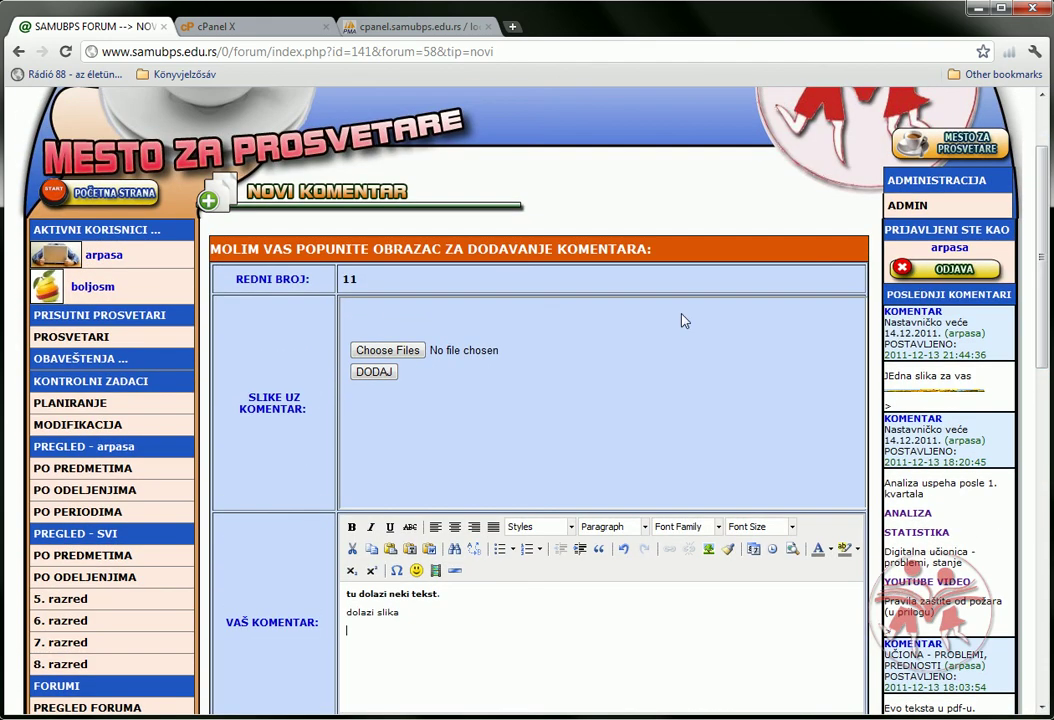
left_click(408, 350)
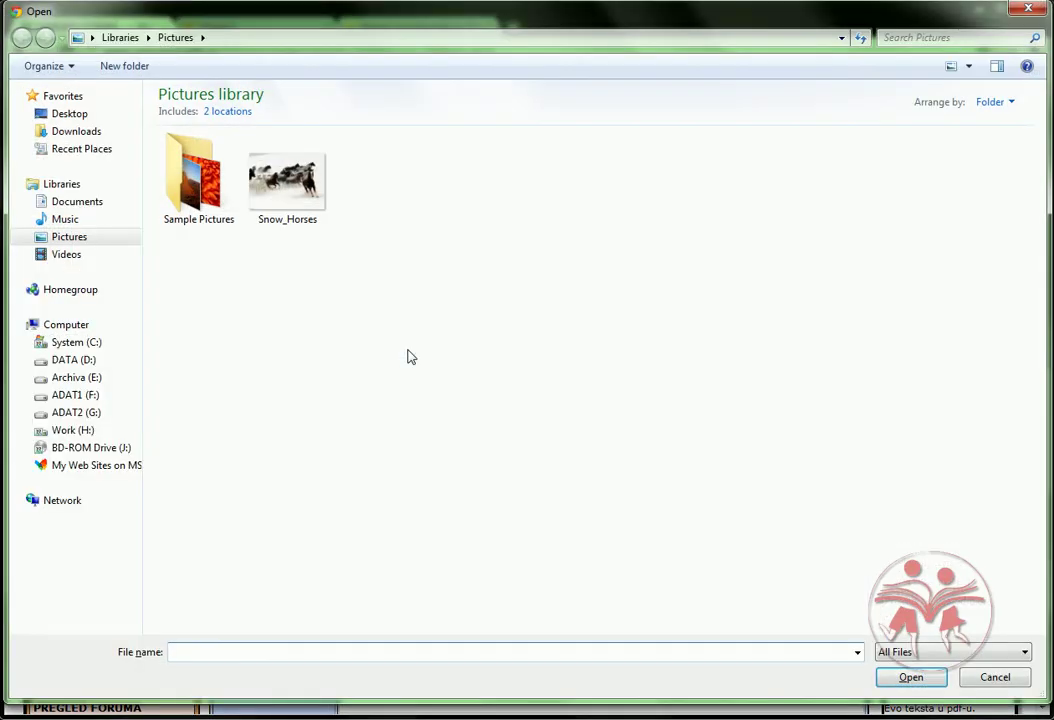
double_click(288, 193)
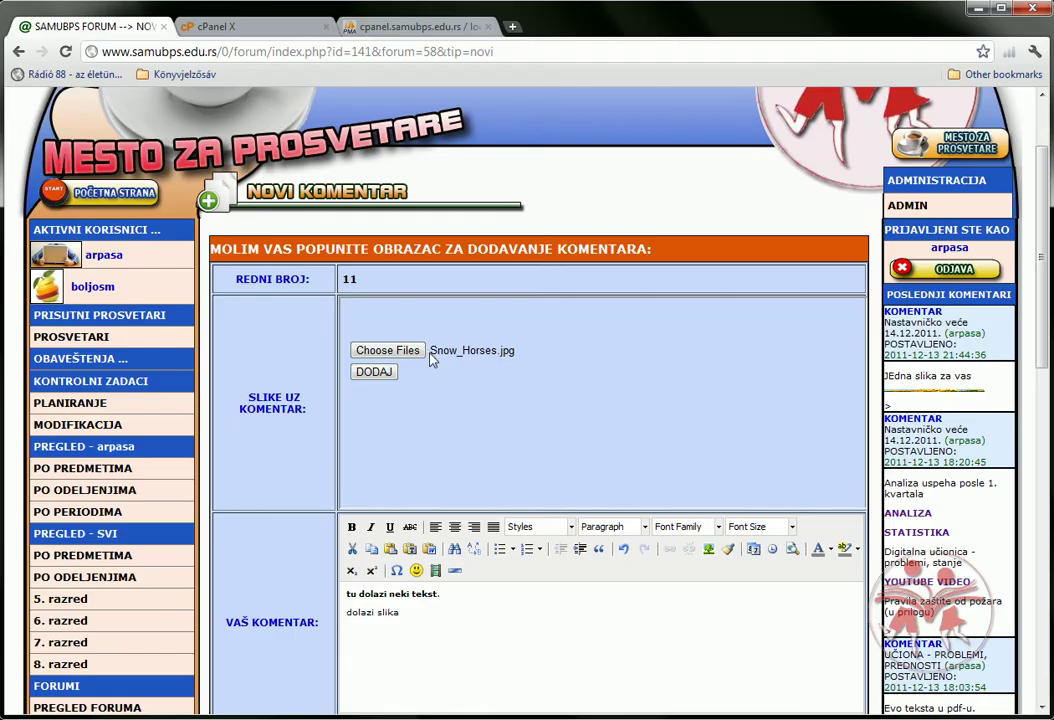
left_click(376, 372)
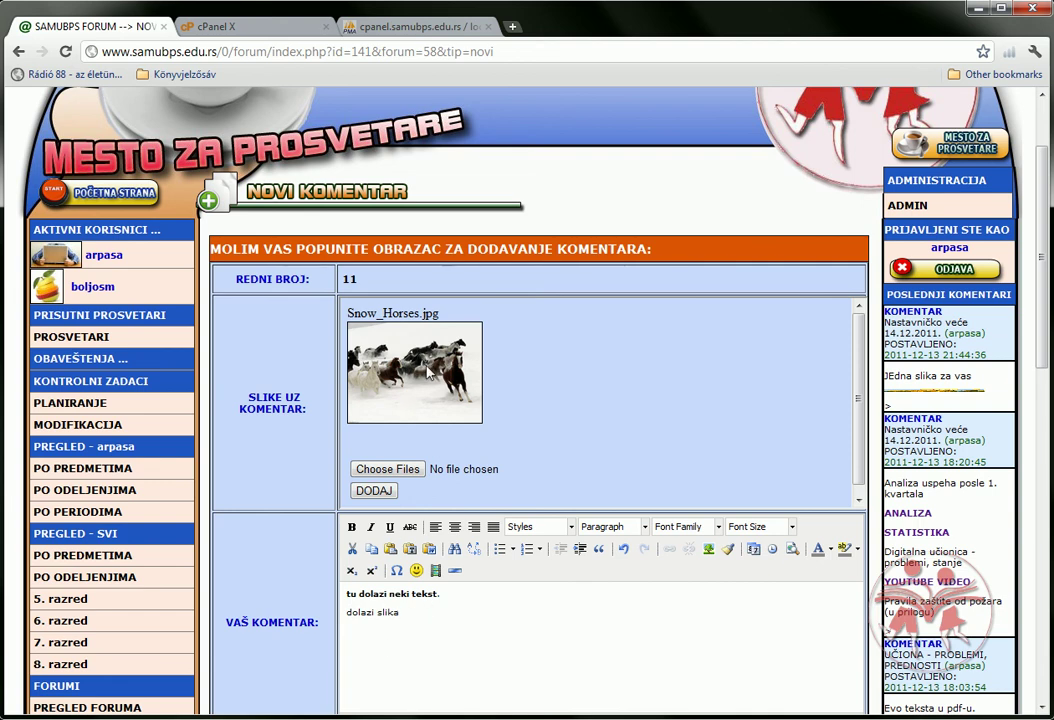
Step: Copy the uploaded picture's file name Snow_Horses.jpg and start a new line below "dolazi slika" in the comment
left_click(349, 645)
left_click_drag(348, 314, 440, 313)
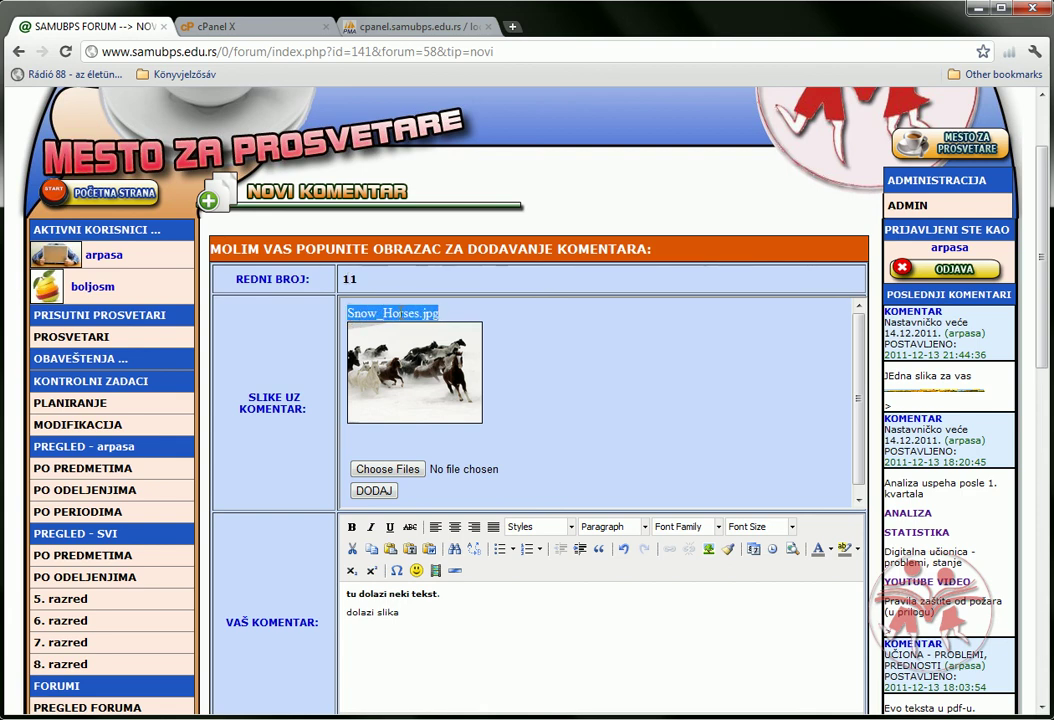
right_click(400, 313)
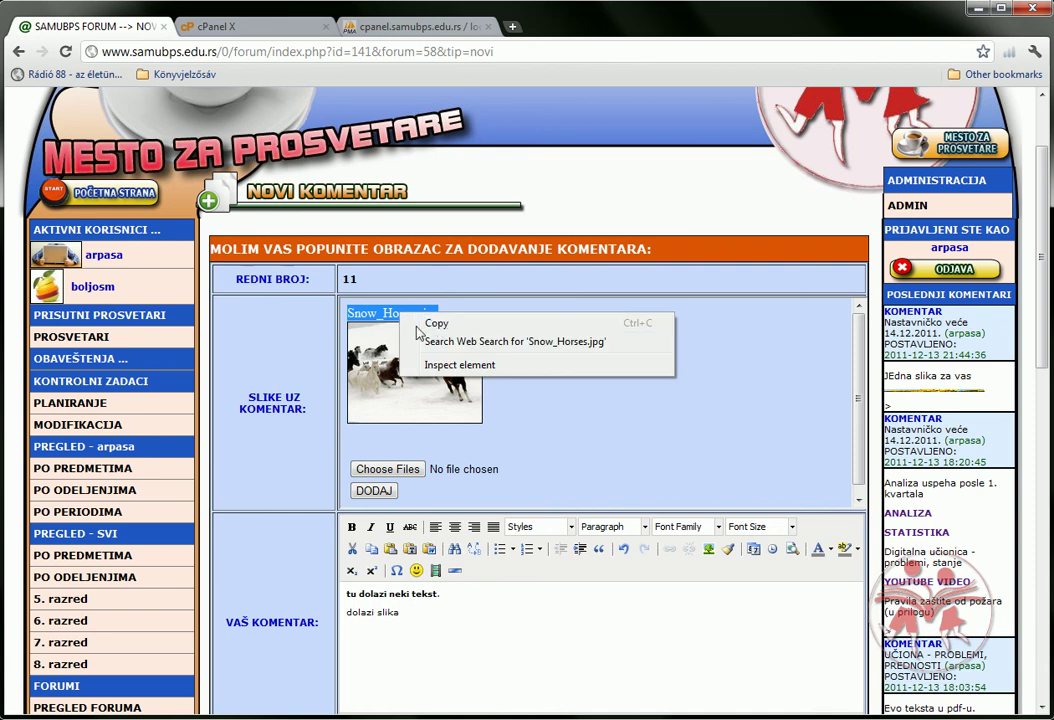
left_click(436, 324)
left_click(372, 649)
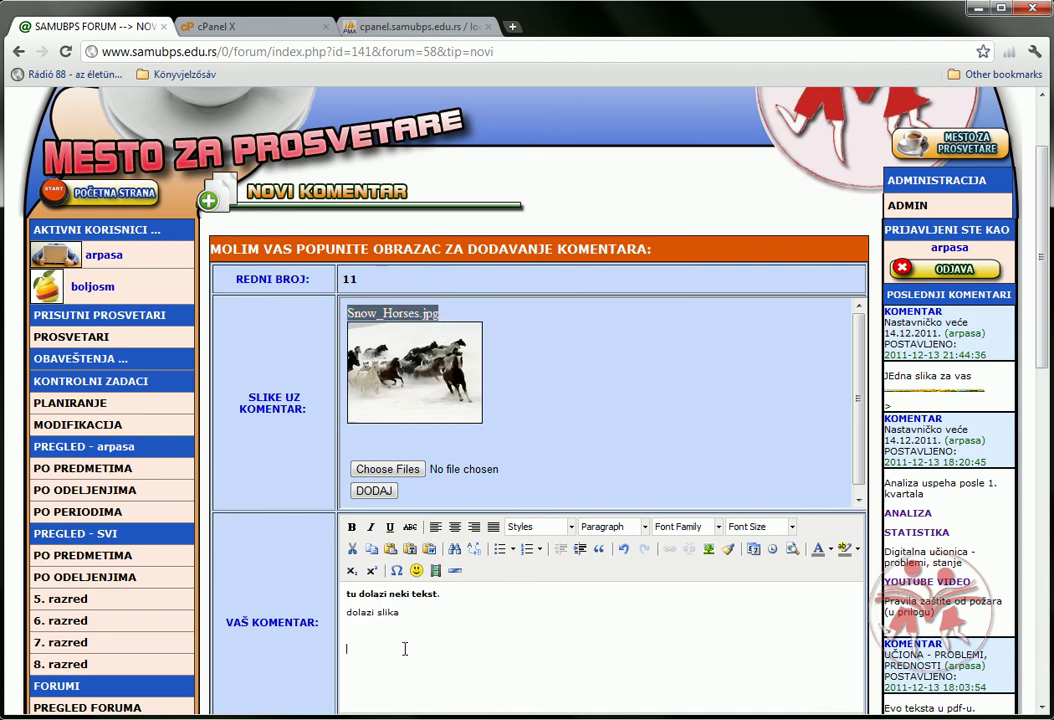
key("Return")
Step: Begin inserting an image into the comment with the URL 11/Snow_Horses.jpg and the description "Konji"
left_click(708, 549)
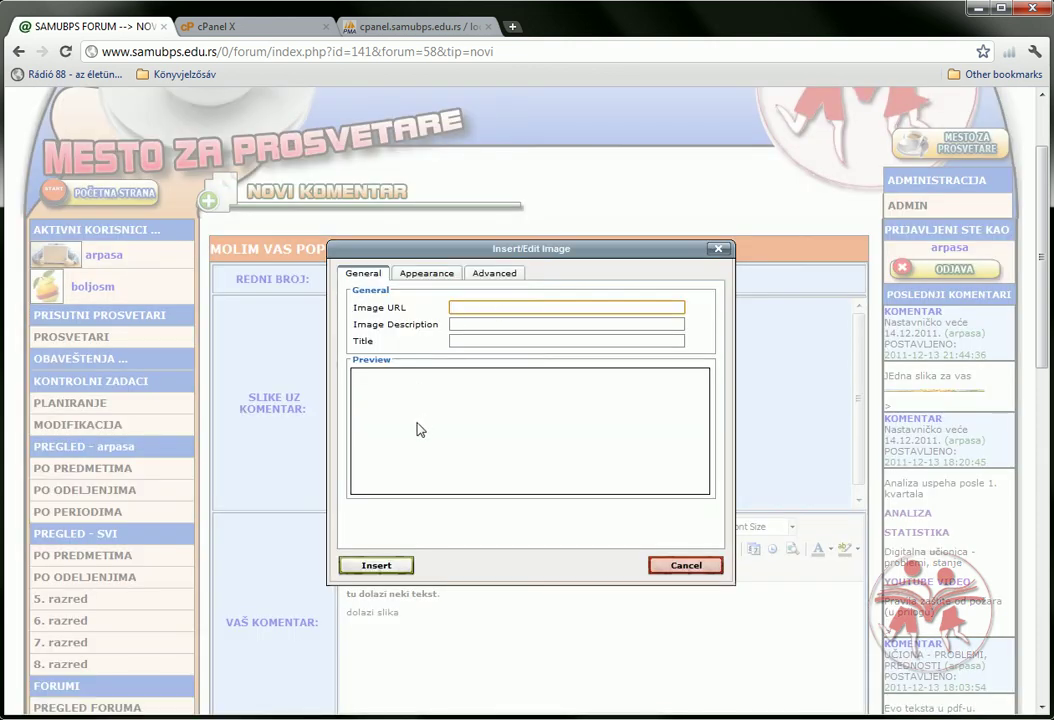
type("11/")
key("ctrl+v")
left_click(471, 325)
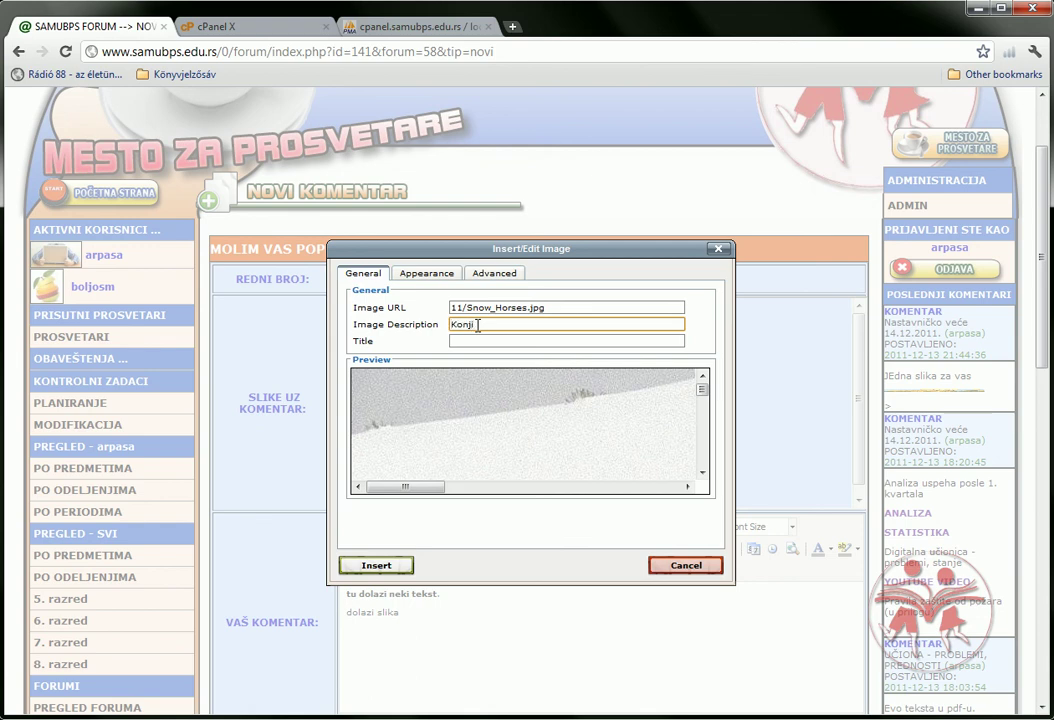
Step: Set the image width to 1000 px with constrained proportions and the border to 1, and insert it into the comment
left_click(420, 274)
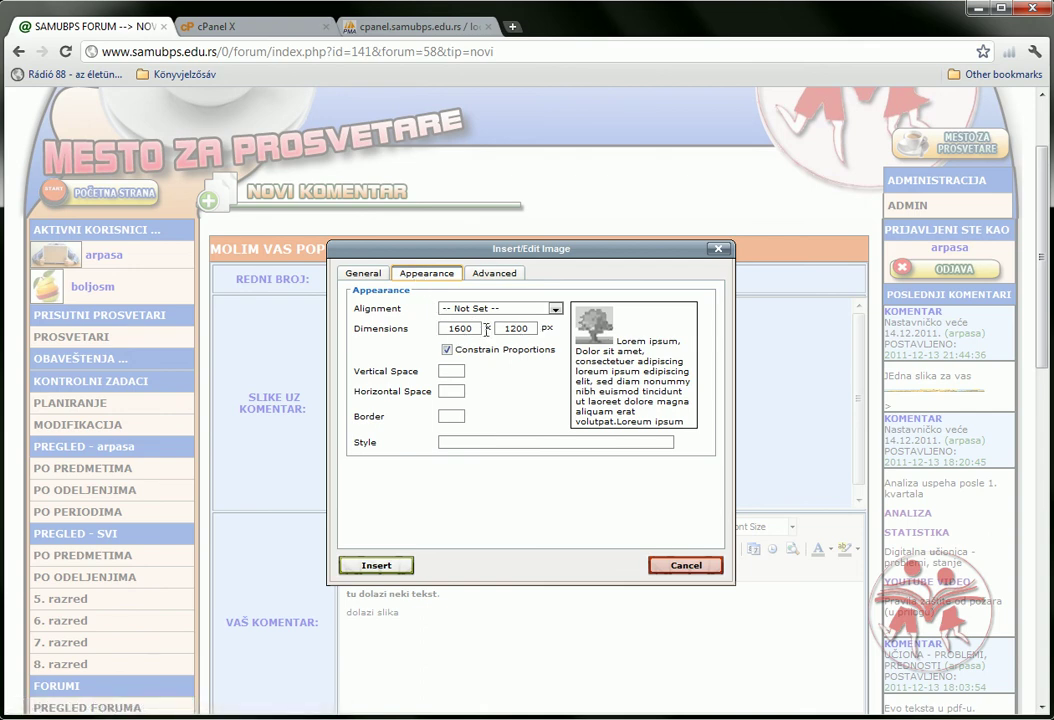
double_click(474, 328)
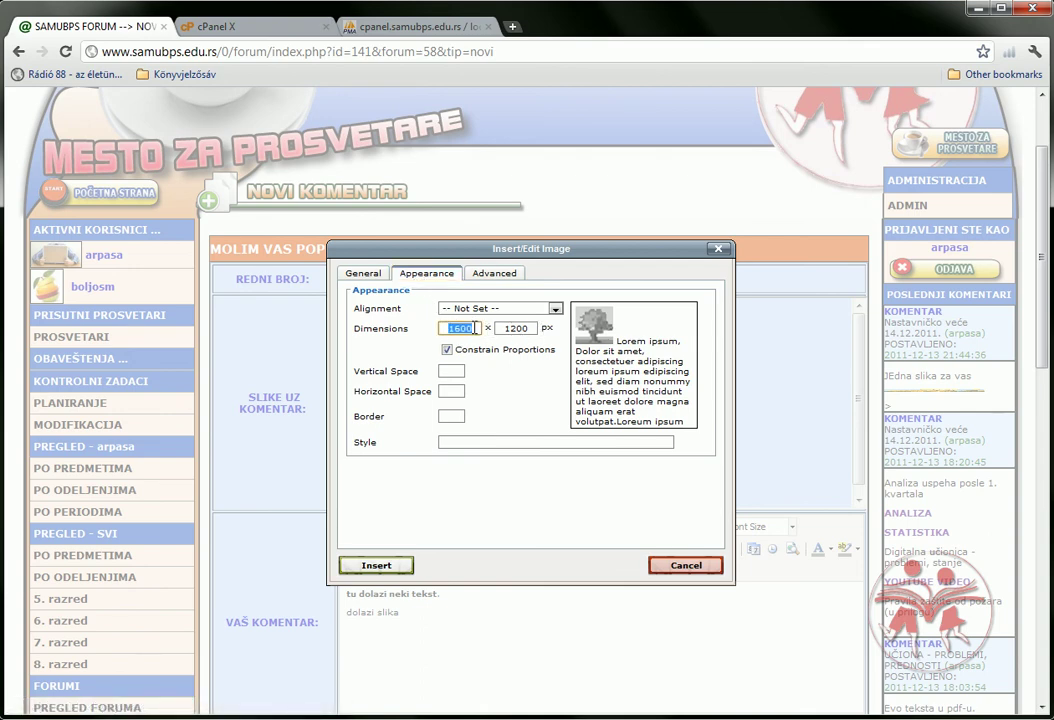
type("1000")
key("Tab")
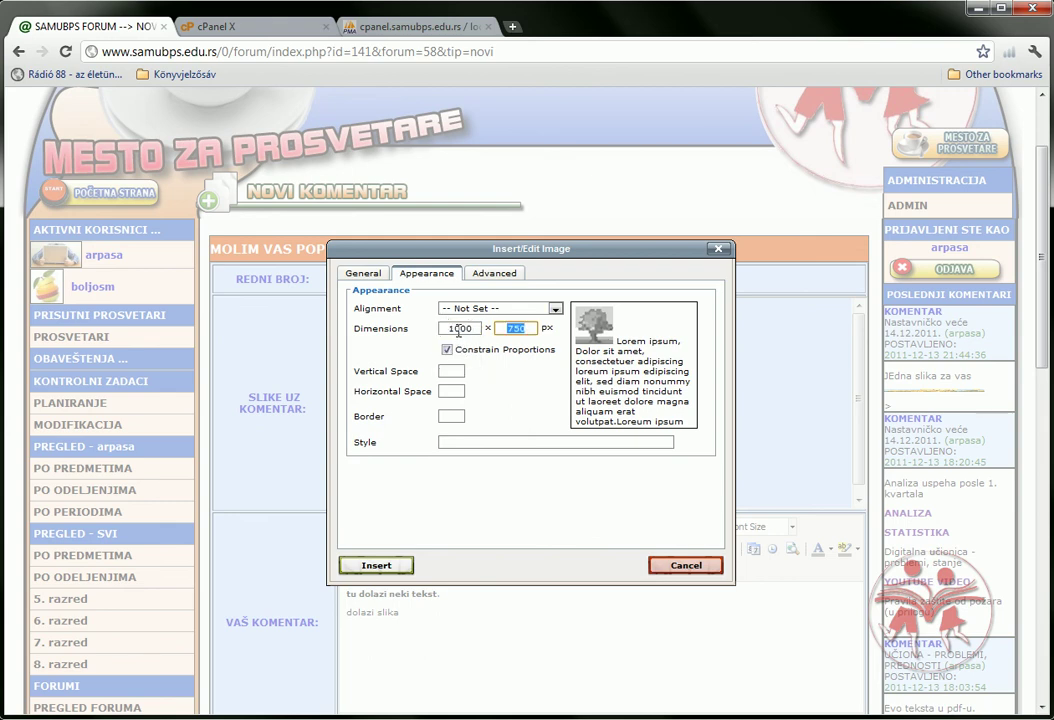
left_click(451, 416)
type("1")
left_click(448, 430)
left_click(363, 273)
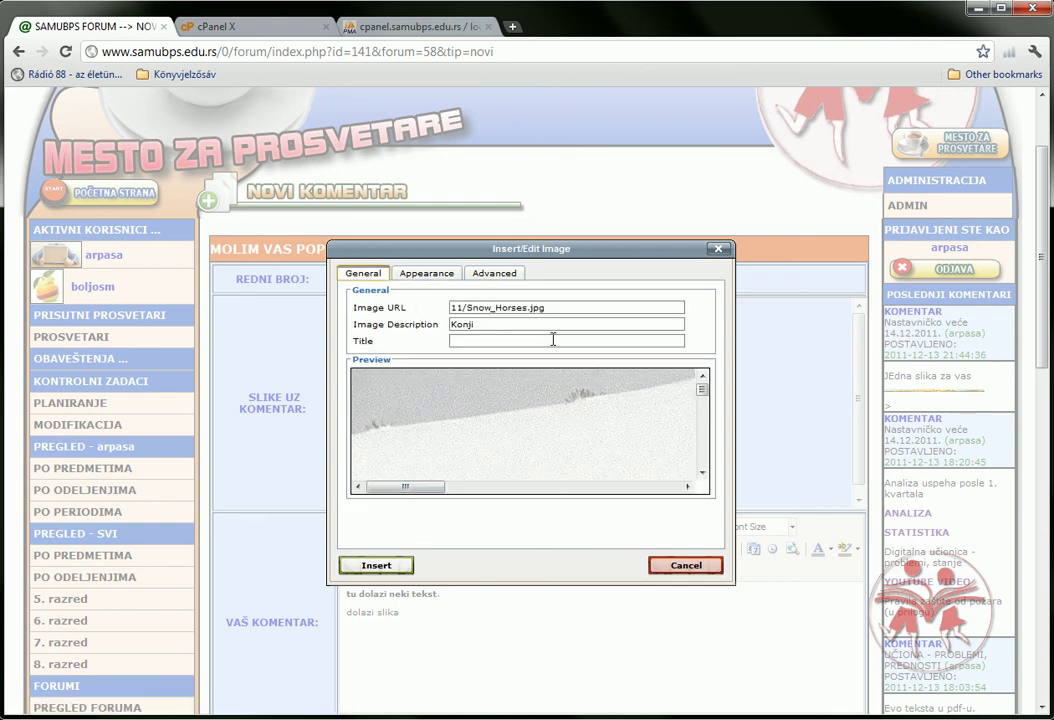
left_click(375, 566)
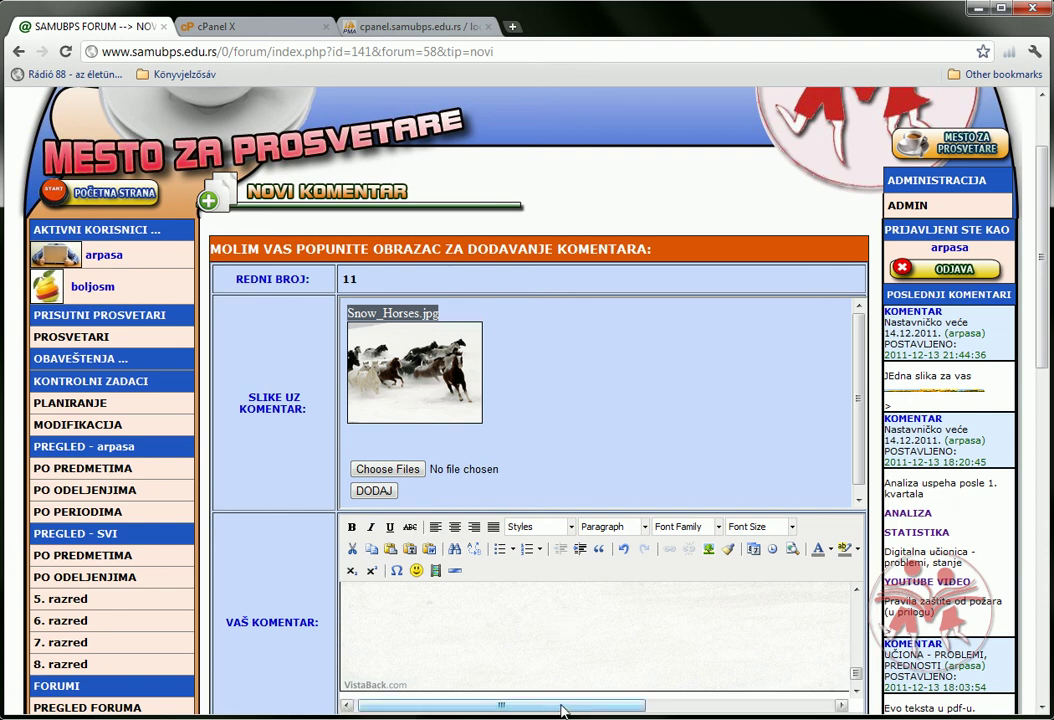
Step: Set the comment's category to KOMENTAR and choose Snow_Horses.jpg as its attachment
mouse_move(563, 706)
left_mouse_down()
mouse_move(790, 709)
mouse_move(545, 712)
left_mouse_up()
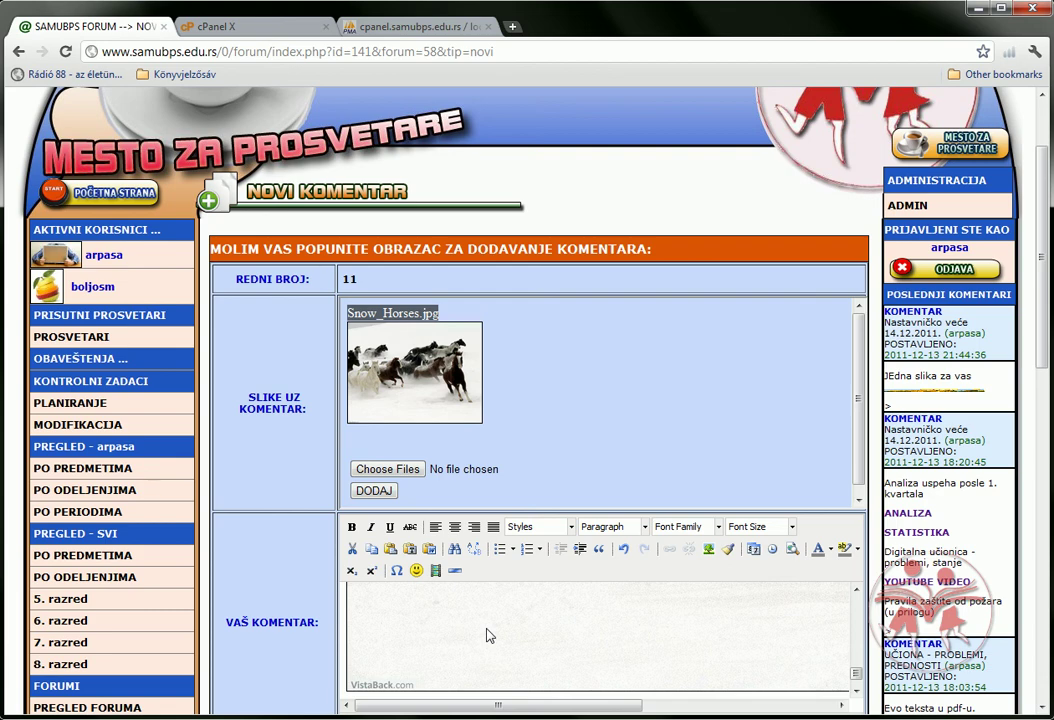
left_click_drag(1049, 318, 1042, 431)
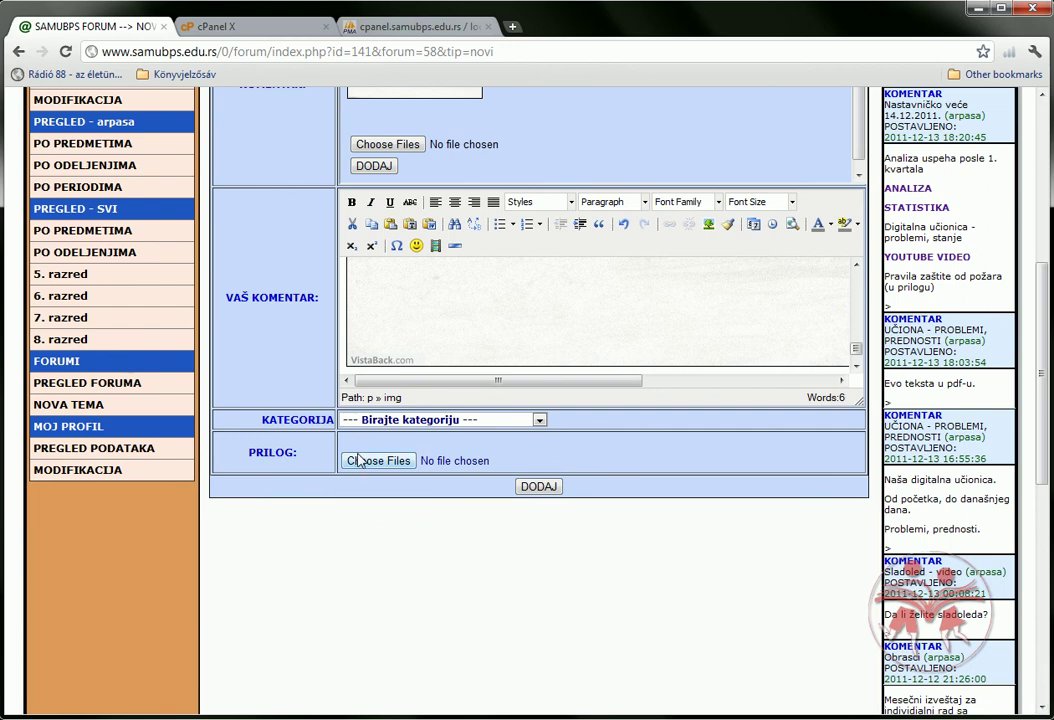
left_click(422, 420)
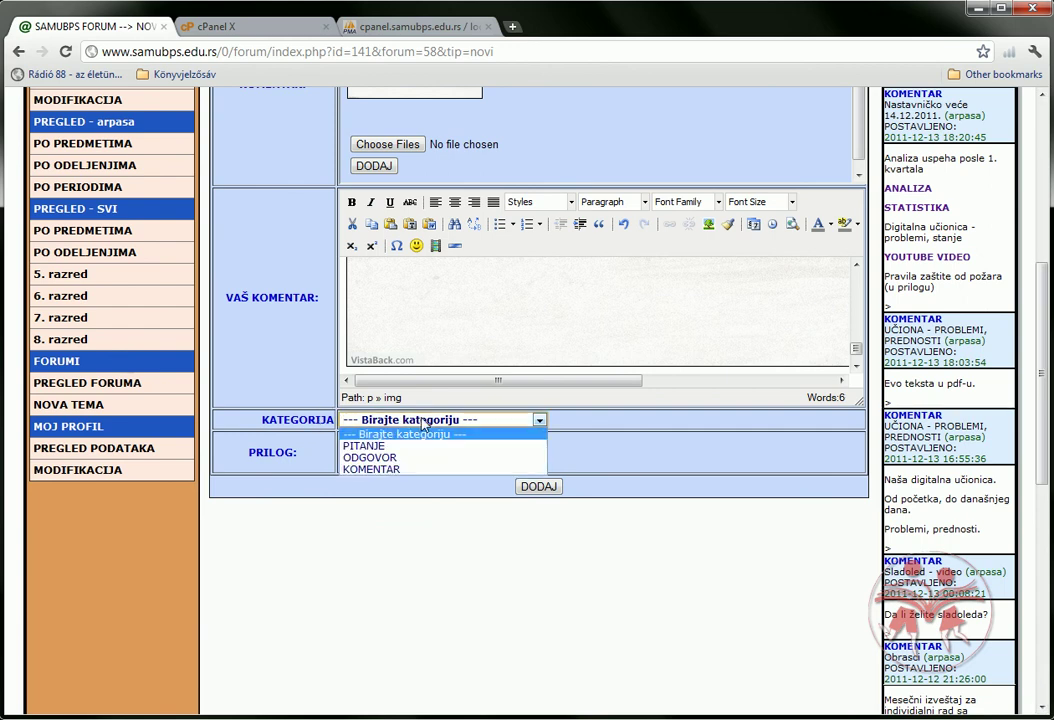
left_click(390, 470)
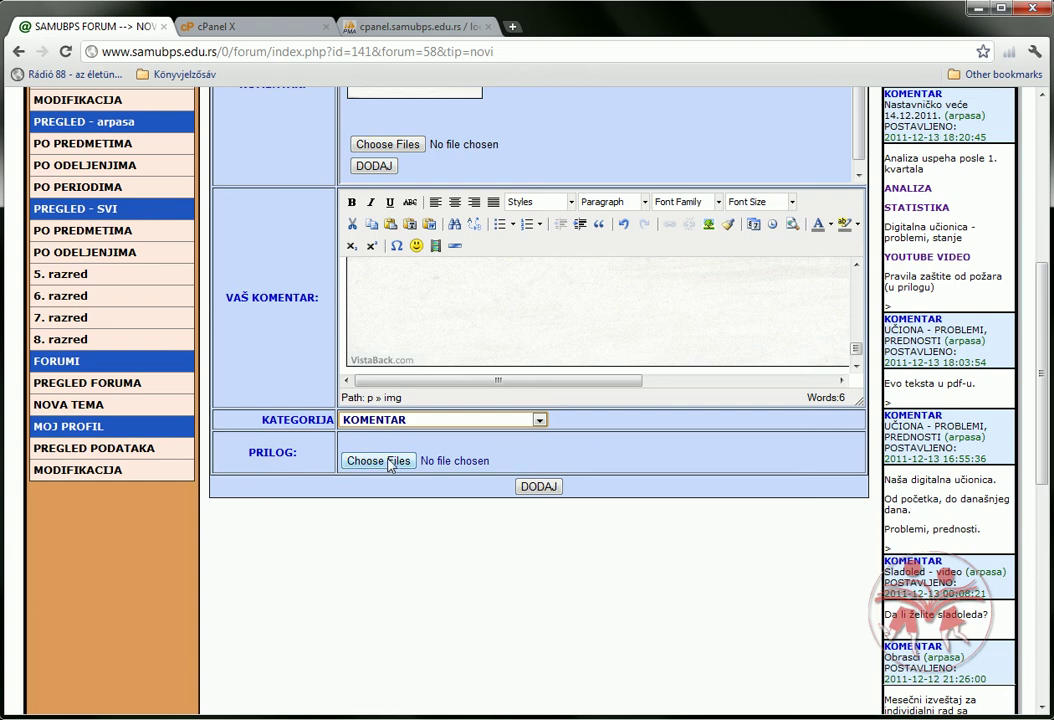
left_click(368, 463)
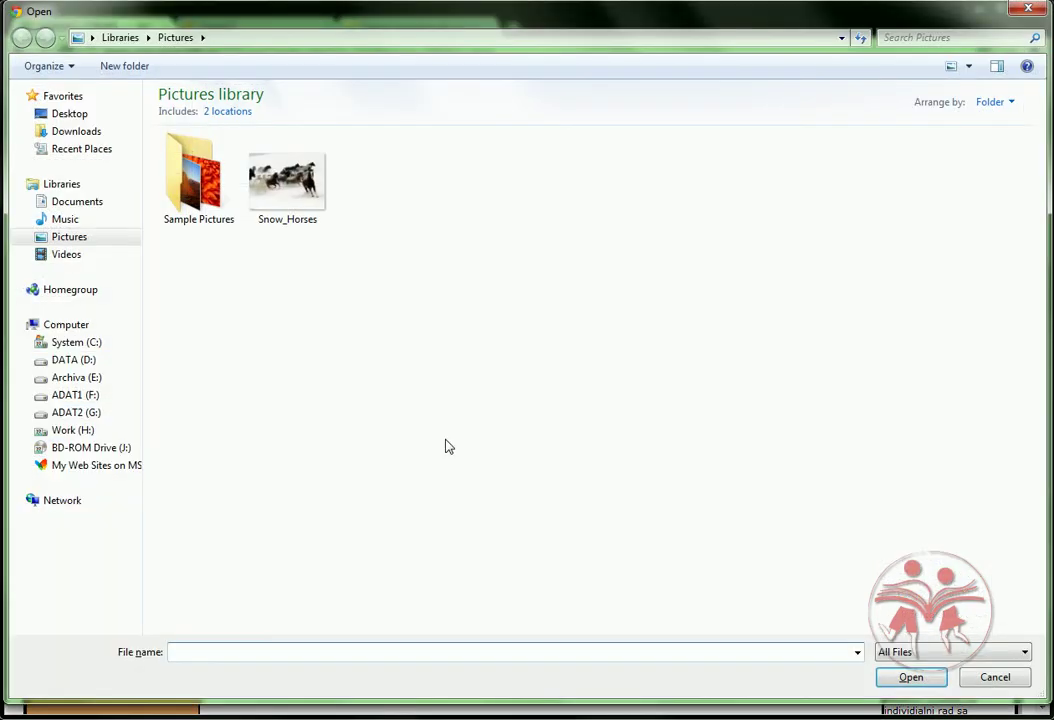
double_click(278, 195)
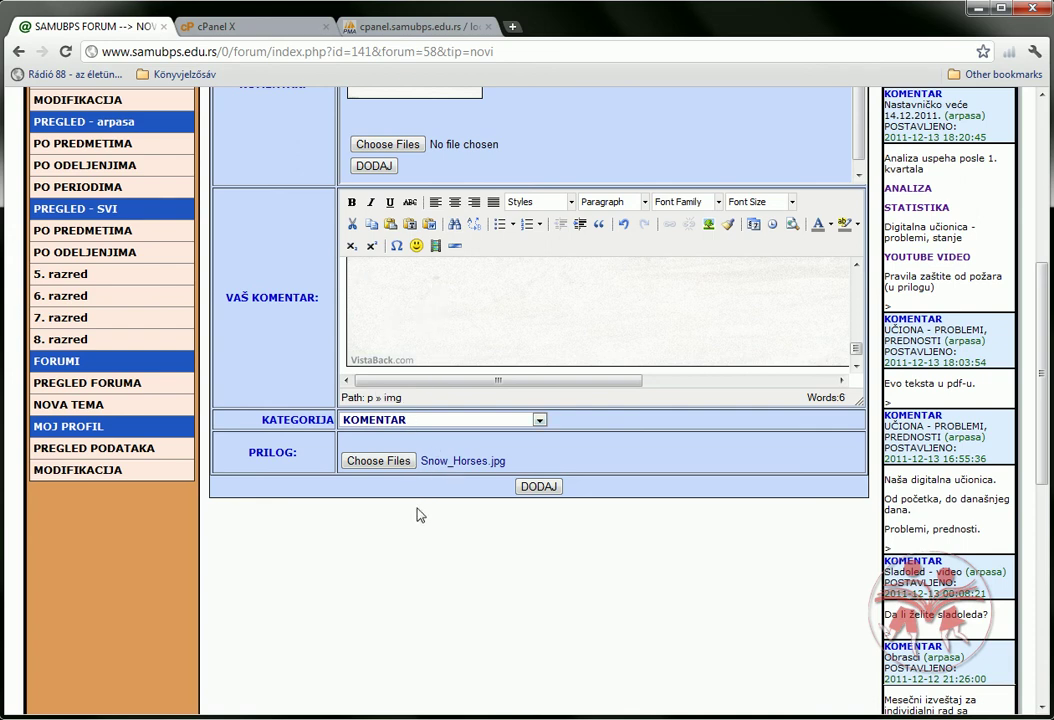
Step: Submit the comment, look it over in the topic, and view its horse picture at full size before closing the picture
left_click(539, 488)
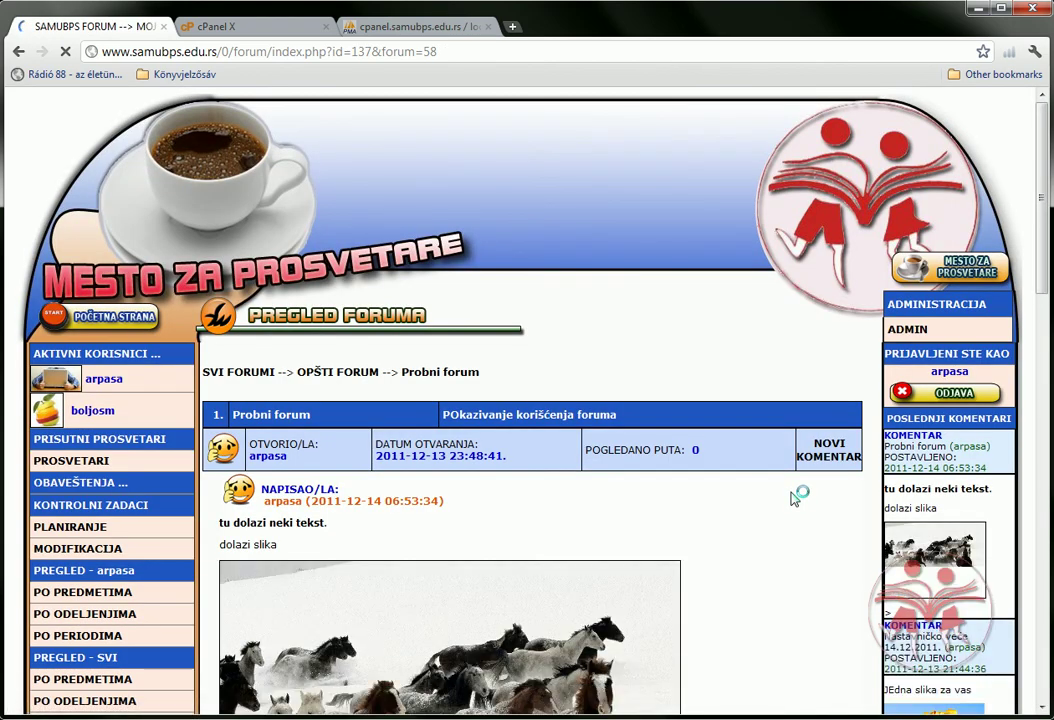
left_click_drag(1047, 170, 1043, 280)
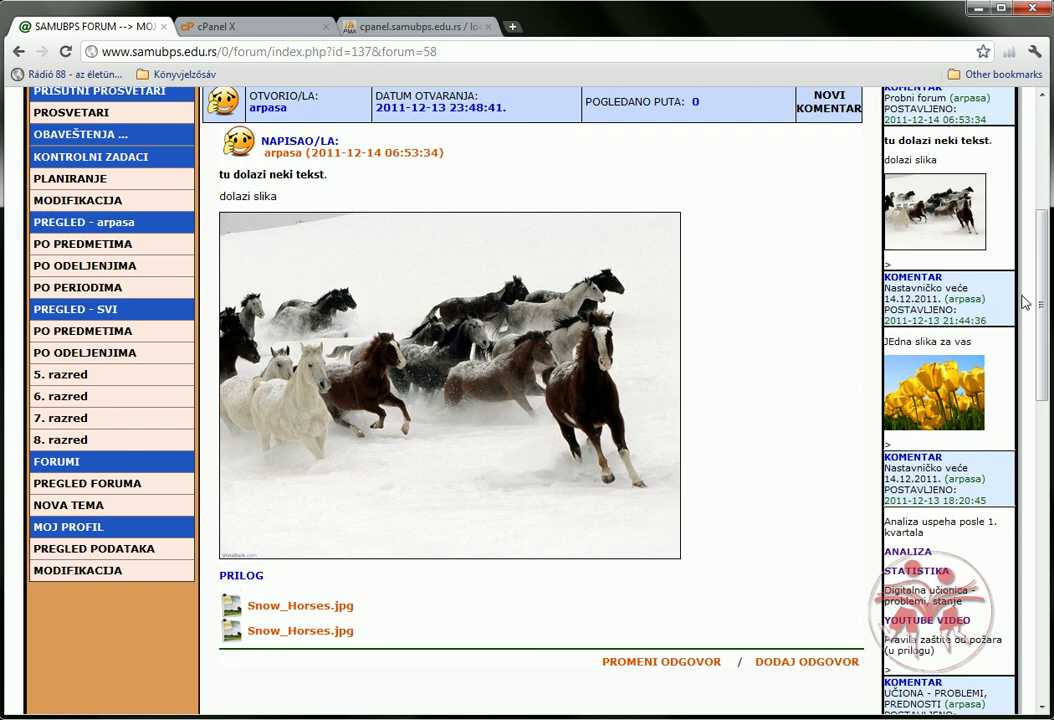
left_click_drag(1045, 303, 1045, 258)
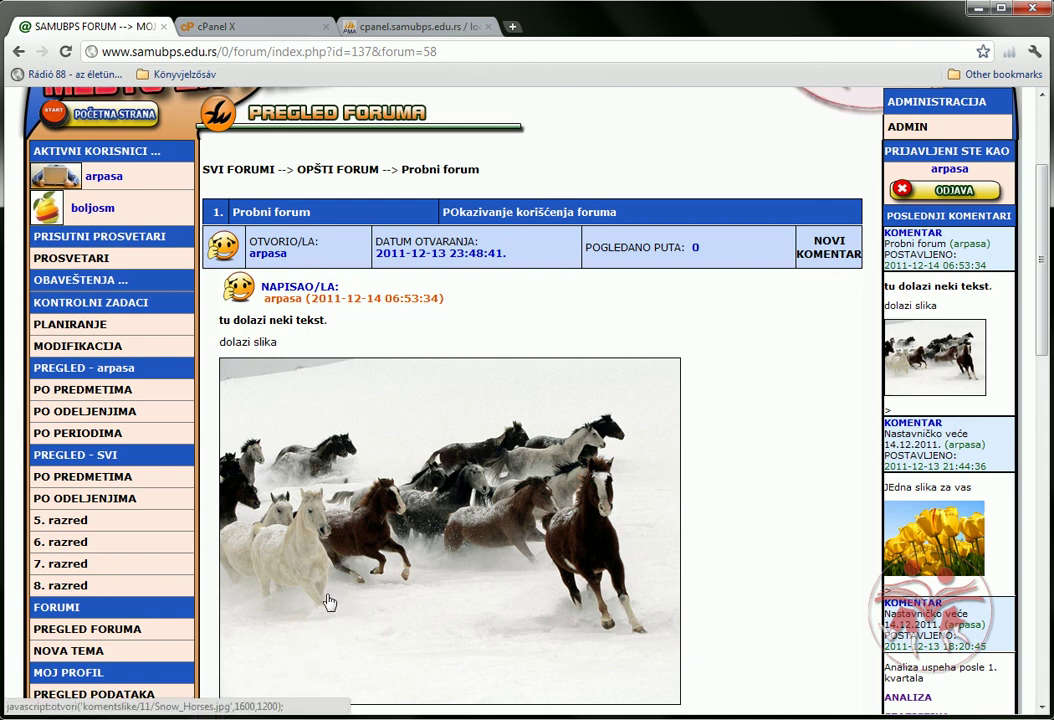
left_click(384, 459)
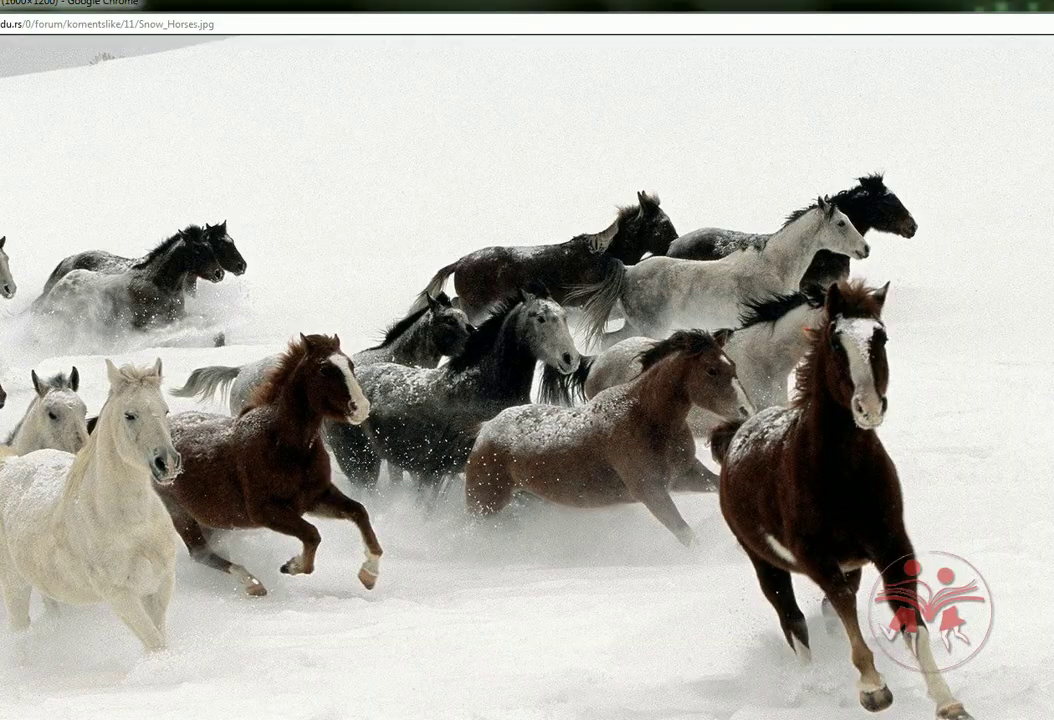
key("ctrl+w")
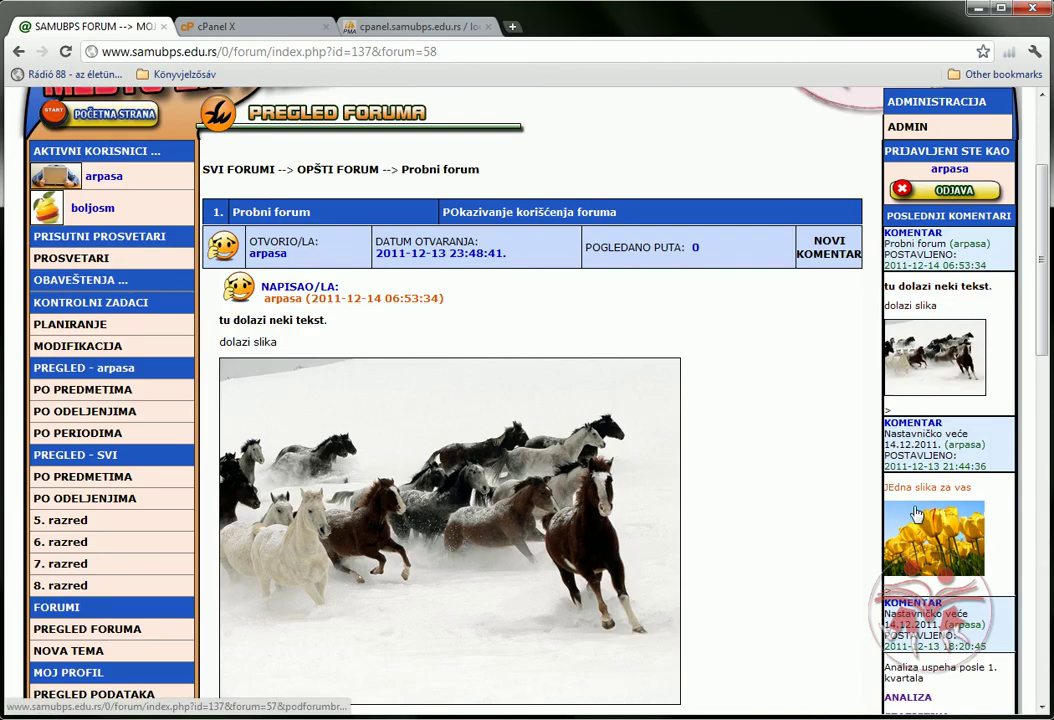
Step: From the recent comments, view the Nastavničko veče 14.12.2011. thread and return to the comment in Probni forum
left_click(944, 675)
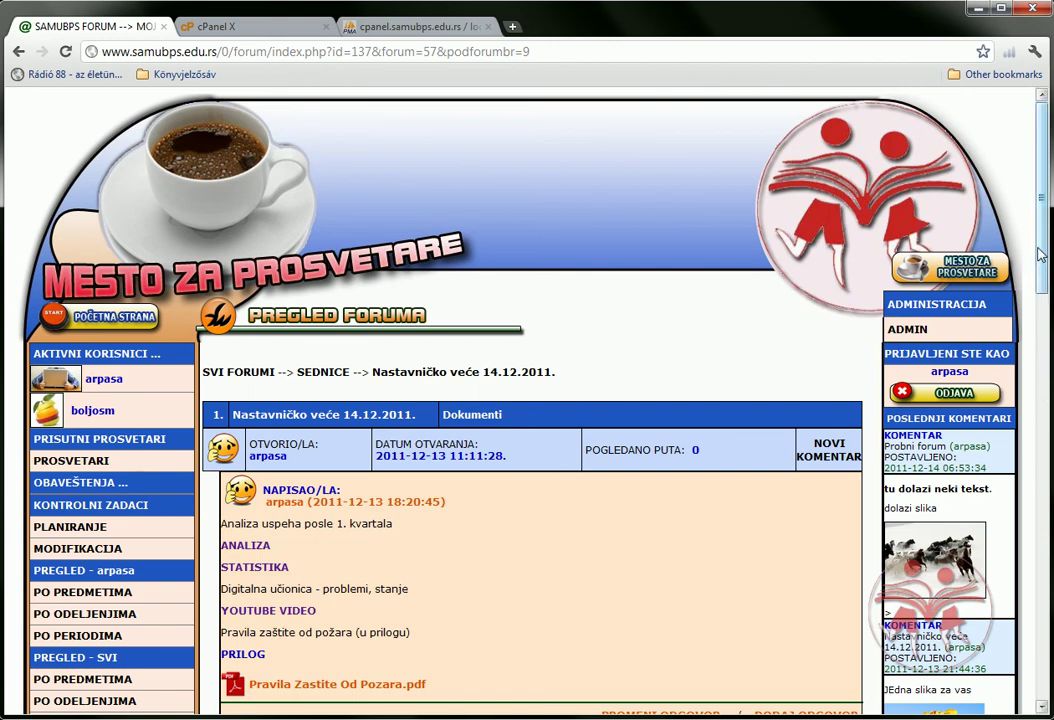
scroll(1040, 300, "down", 3)
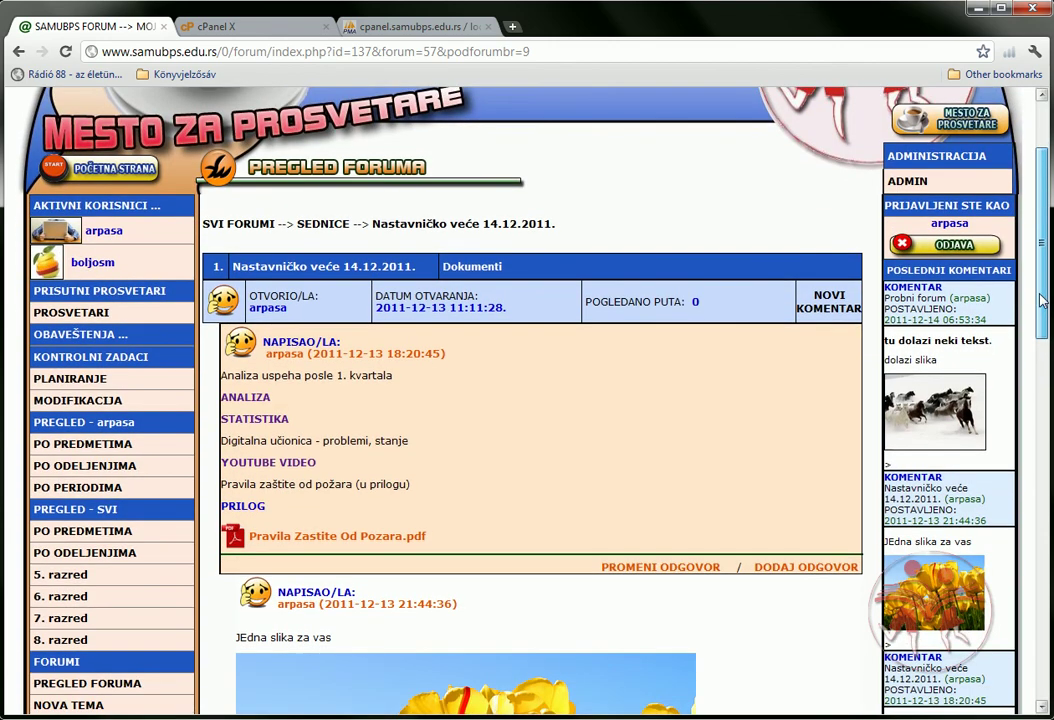
left_click(918, 346)
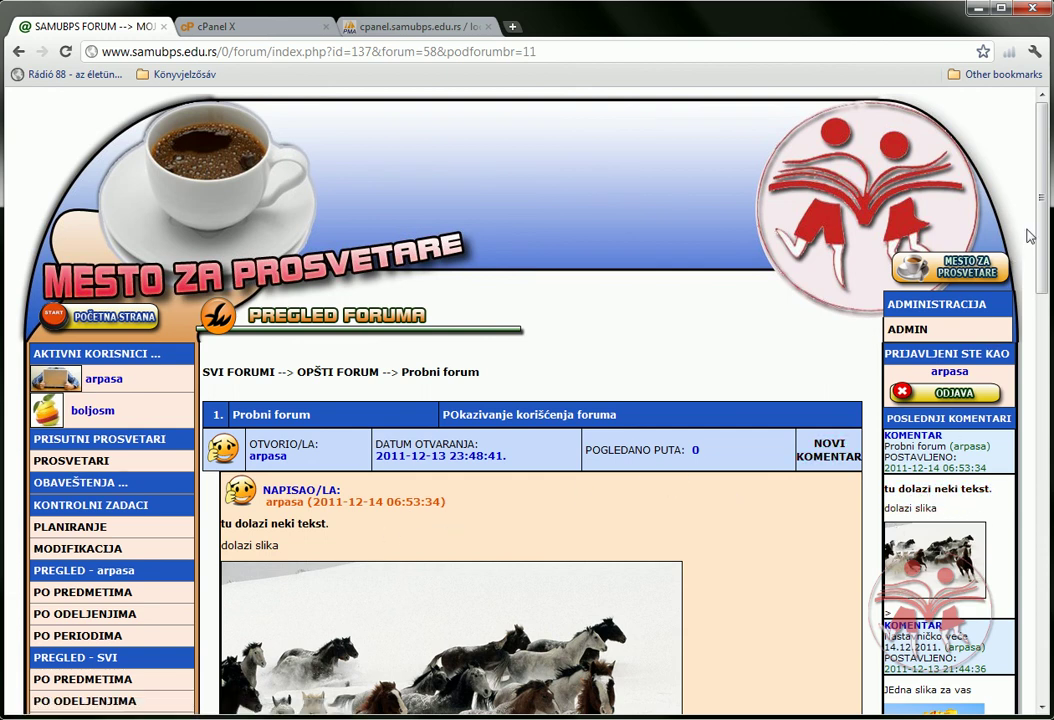
Step: Start a reply to the horse picture comment in Probni forum and go to the blank comment form
left_click_drag(1040, 235, 1022, 409)
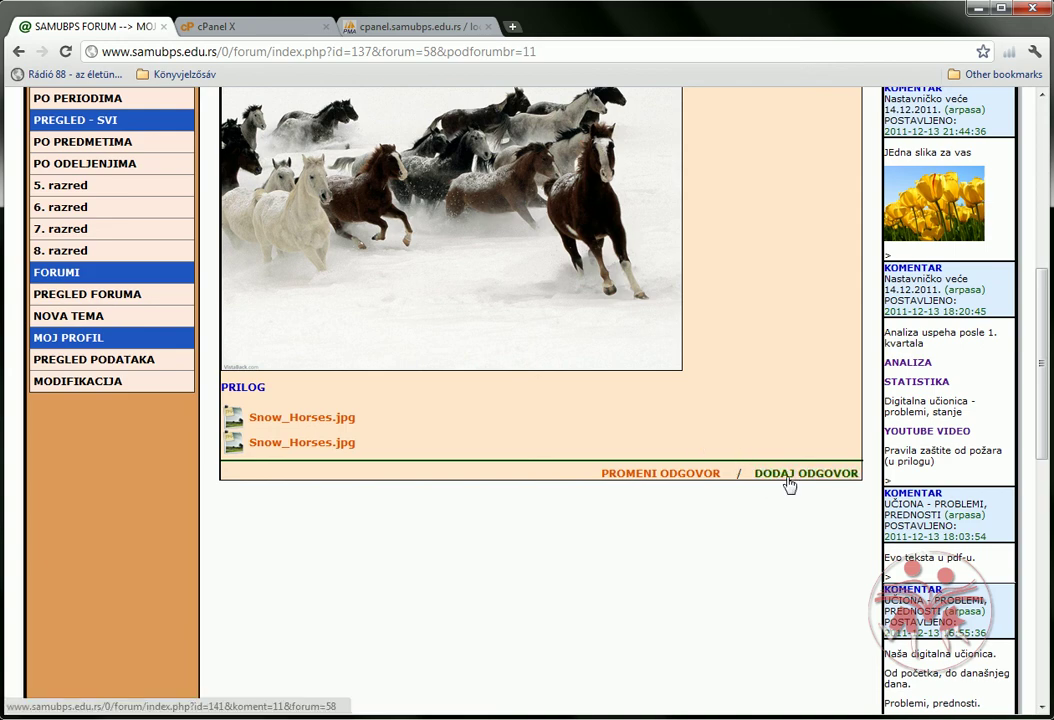
scroll(663, 432, "up", 2)
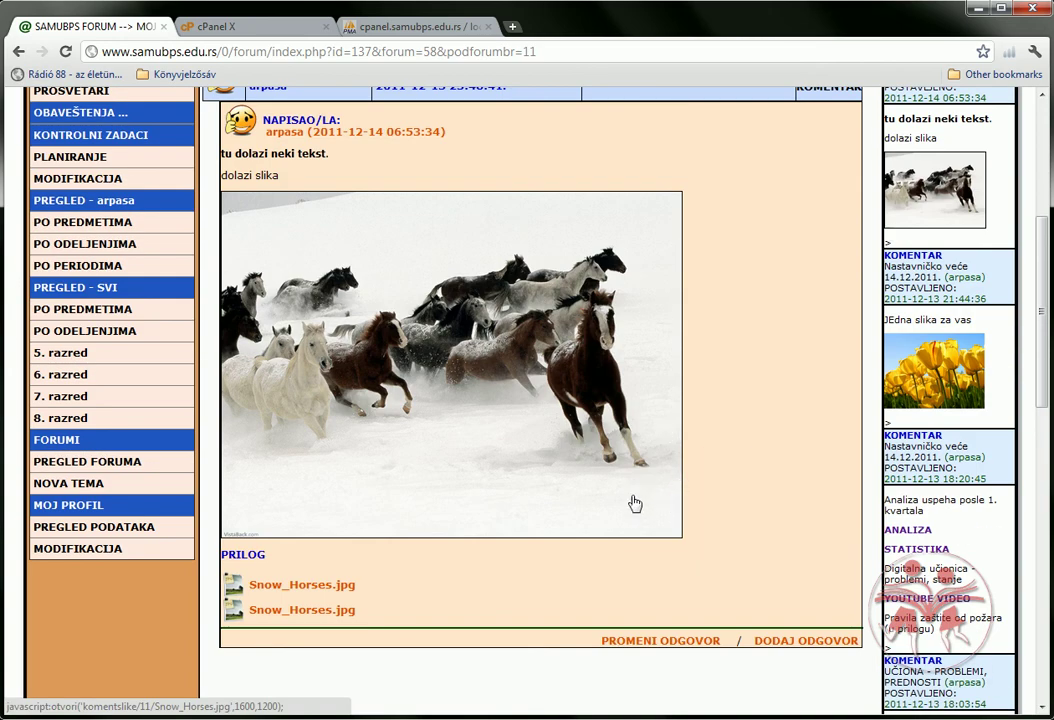
scroll(860, 297, "up", 2)
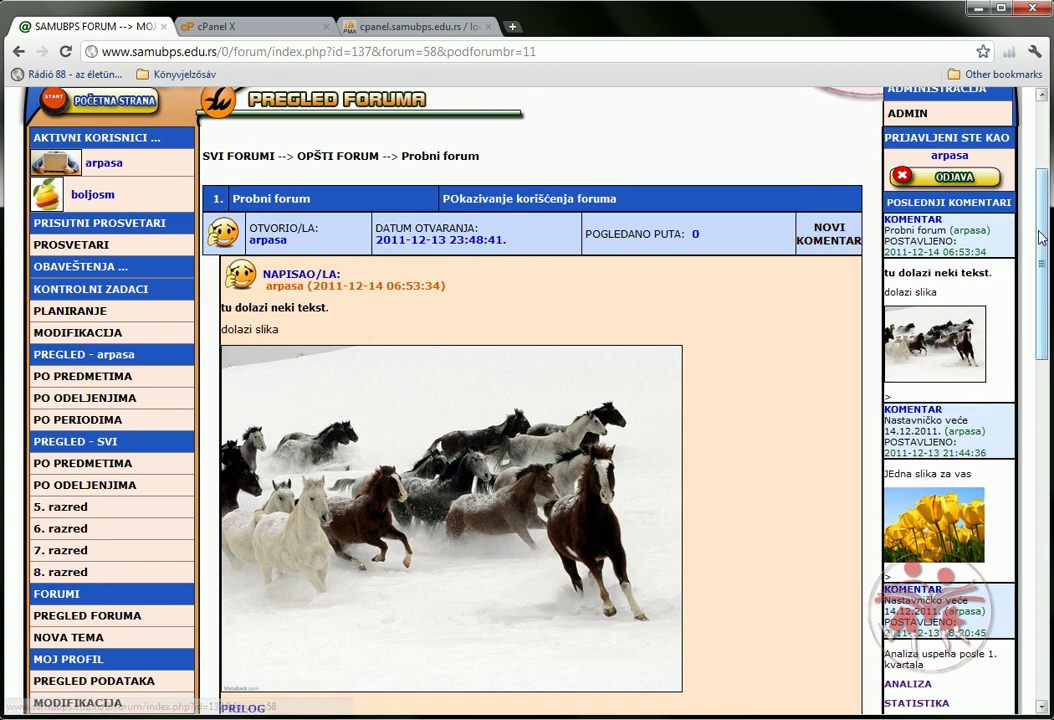
left_click_drag(1038, 258, 1036, 369)
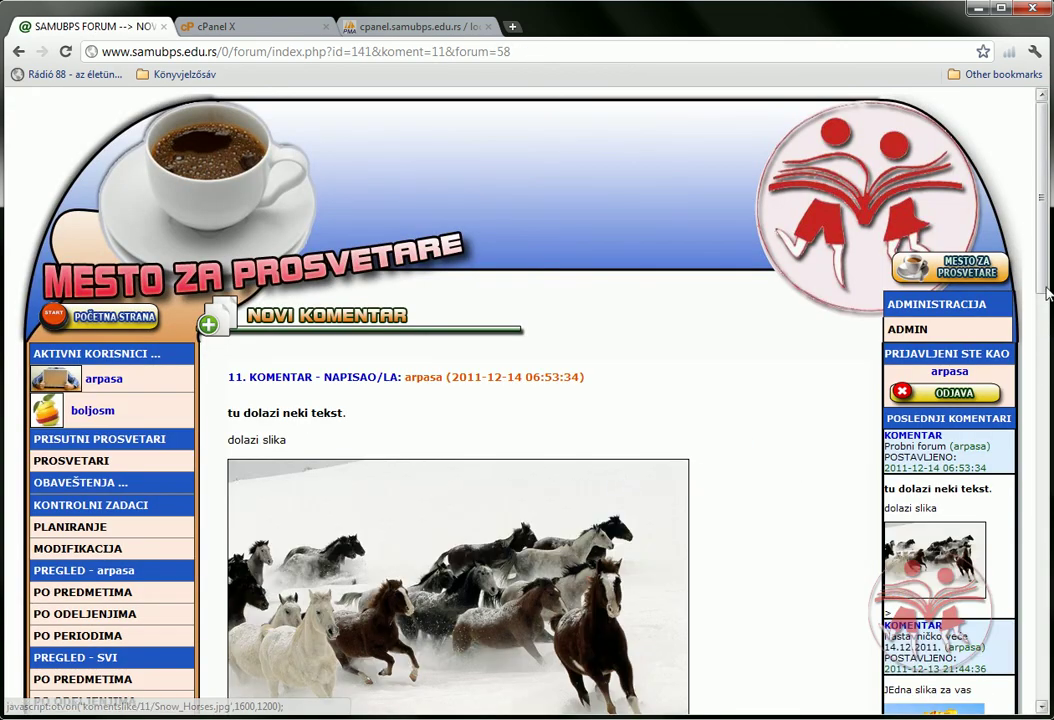
left_click_drag(1042, 275, 1042, 425)
scroll(1042, 425, "up", 2)
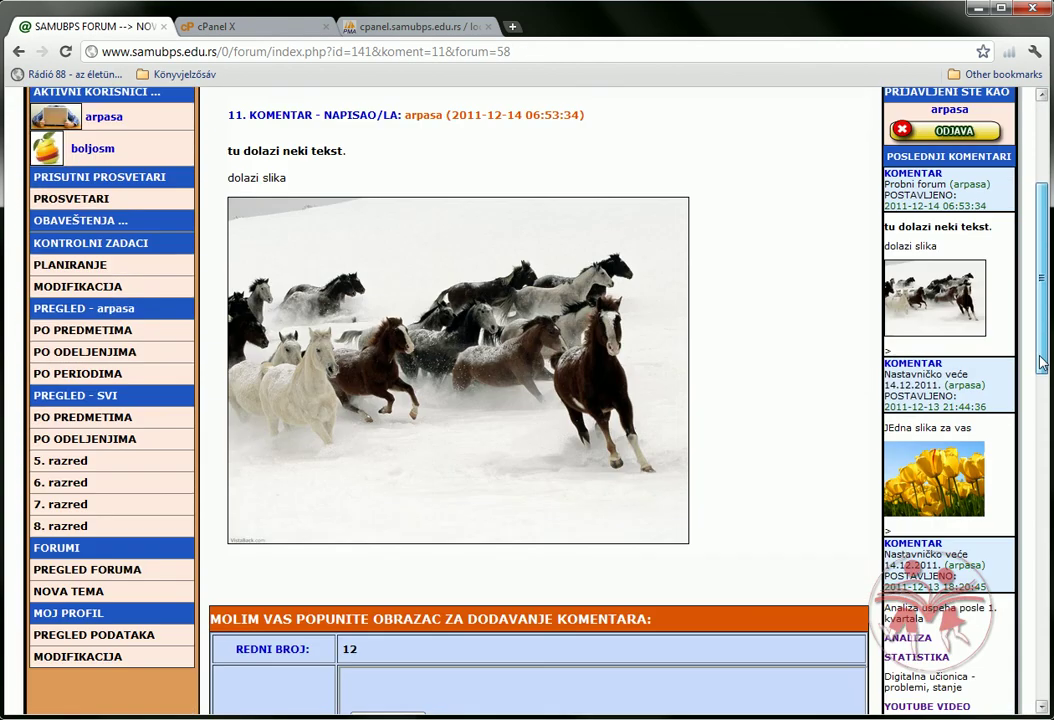
scroll(1042, 282, "down", 5)
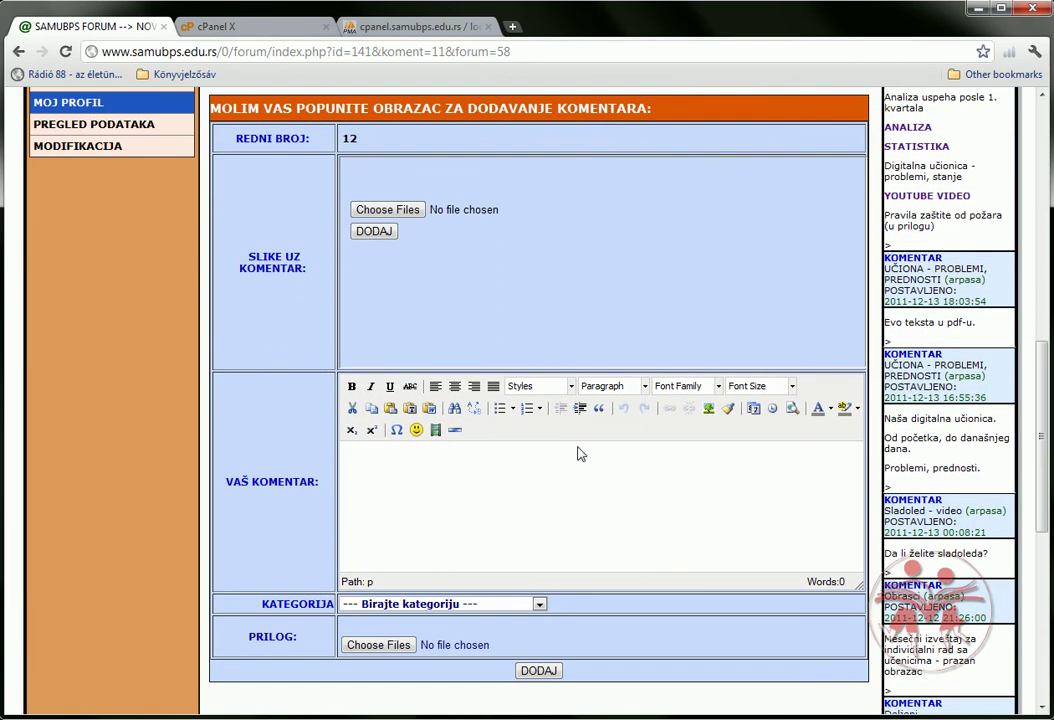
Step: Write "tu dolazi jedan video" and, a few lines below, "evo link" in the reply, leaving the cursor on the blank space between them
left_click(522, 481)
type("tu dolazi jedan video")
key("Return")
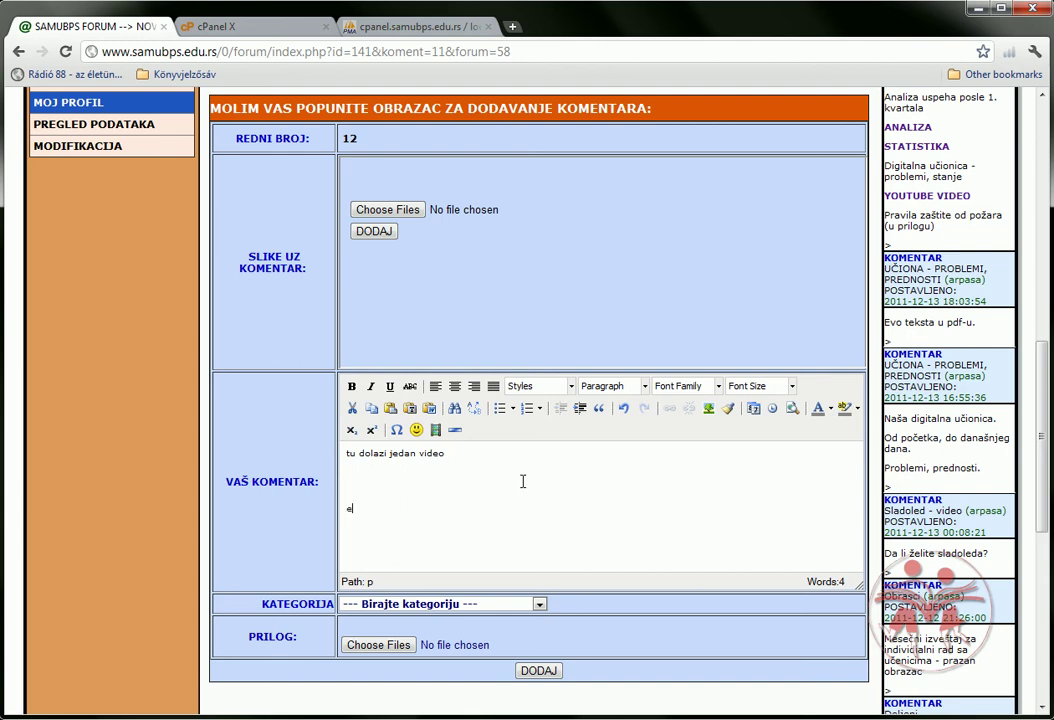
type("evo link")
left_click(522, 481)
Step: Open youtube.com in a new browser tab, keeping the forum reply open
left_click(511, 27)
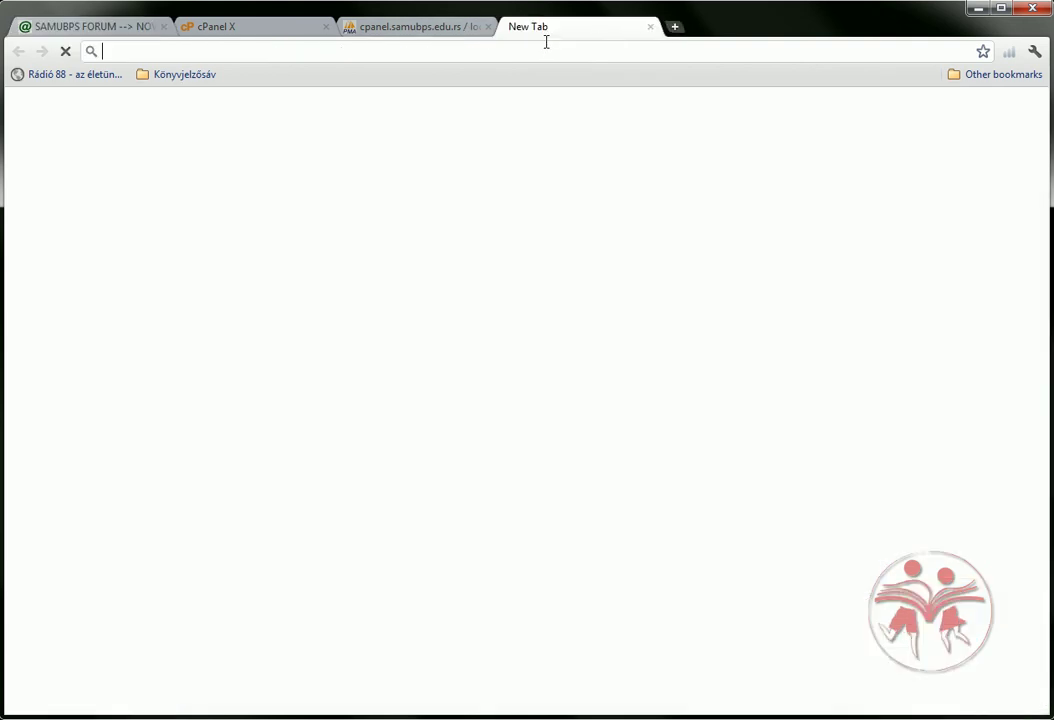
type("zo")
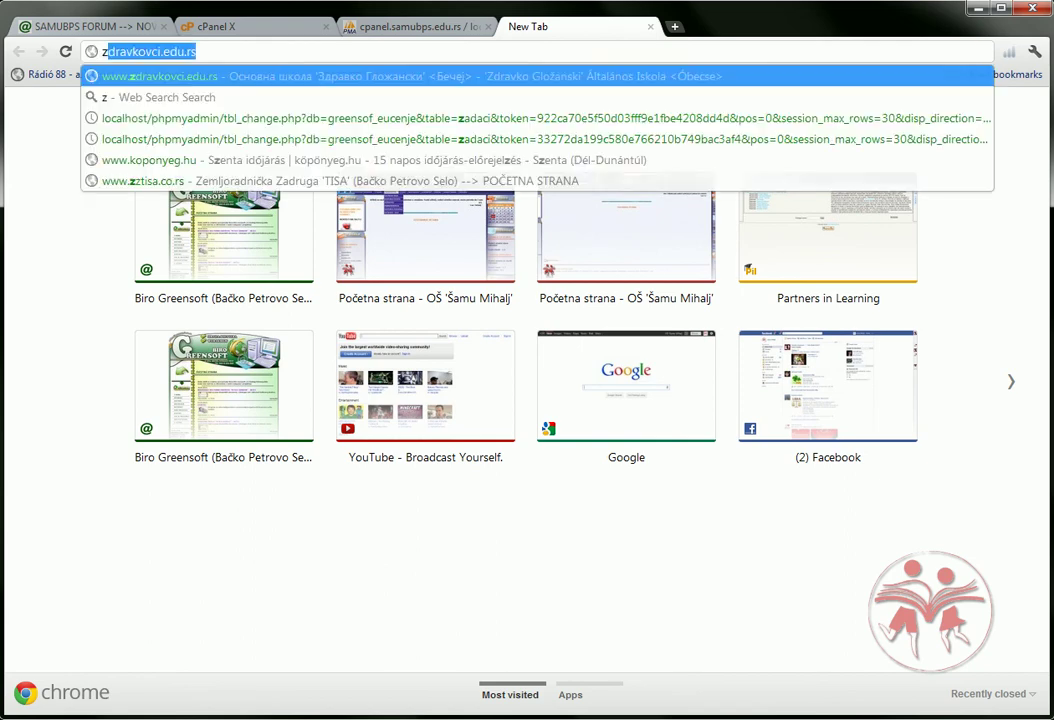
key("BackSpace")
key("BackSpace")
type("youtube.com")
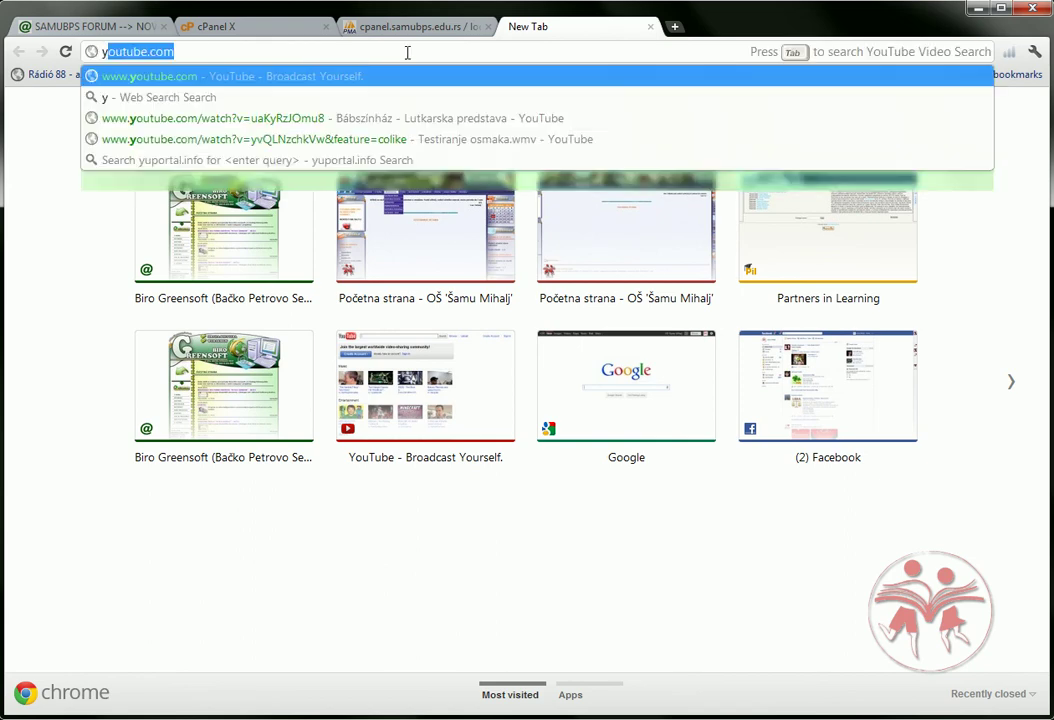
key("Return")
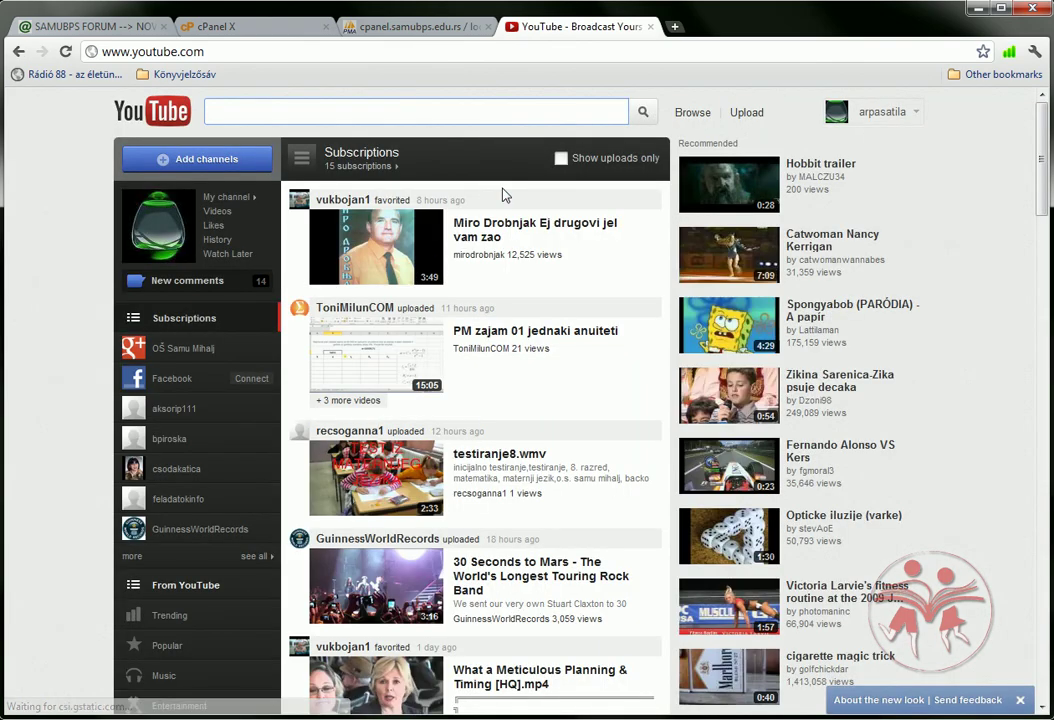
Step: Open the video NAŠA DIGITALNA UČIONICA from the account's own uploads
left_click(878, 115)
left_click(825, 180)
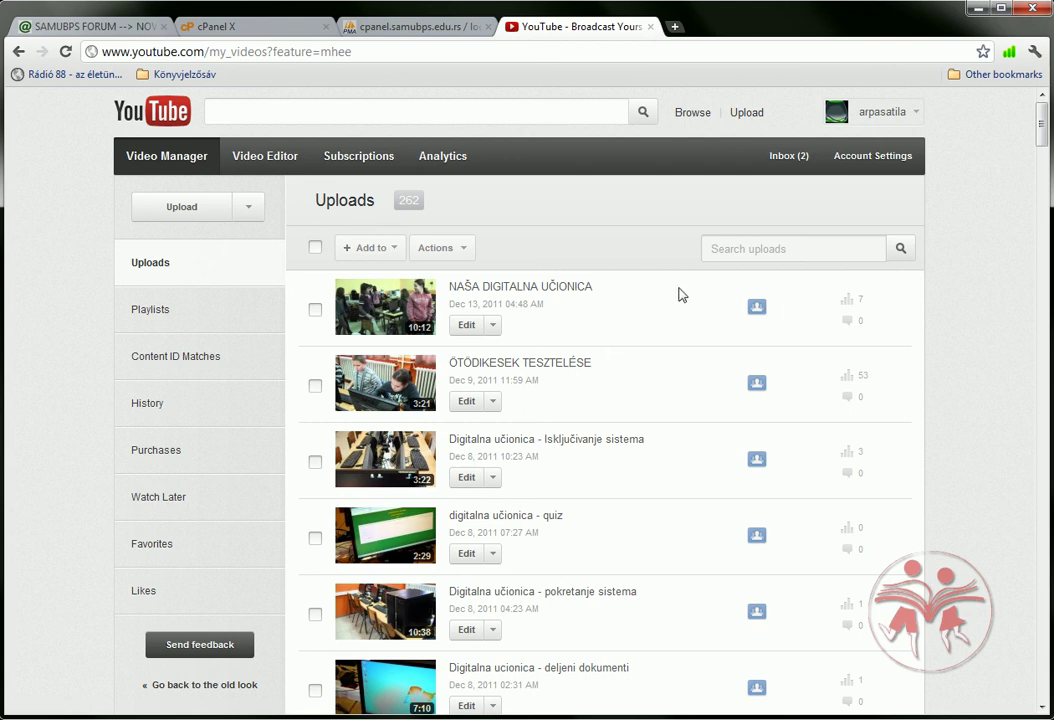
left_click(548, 289)
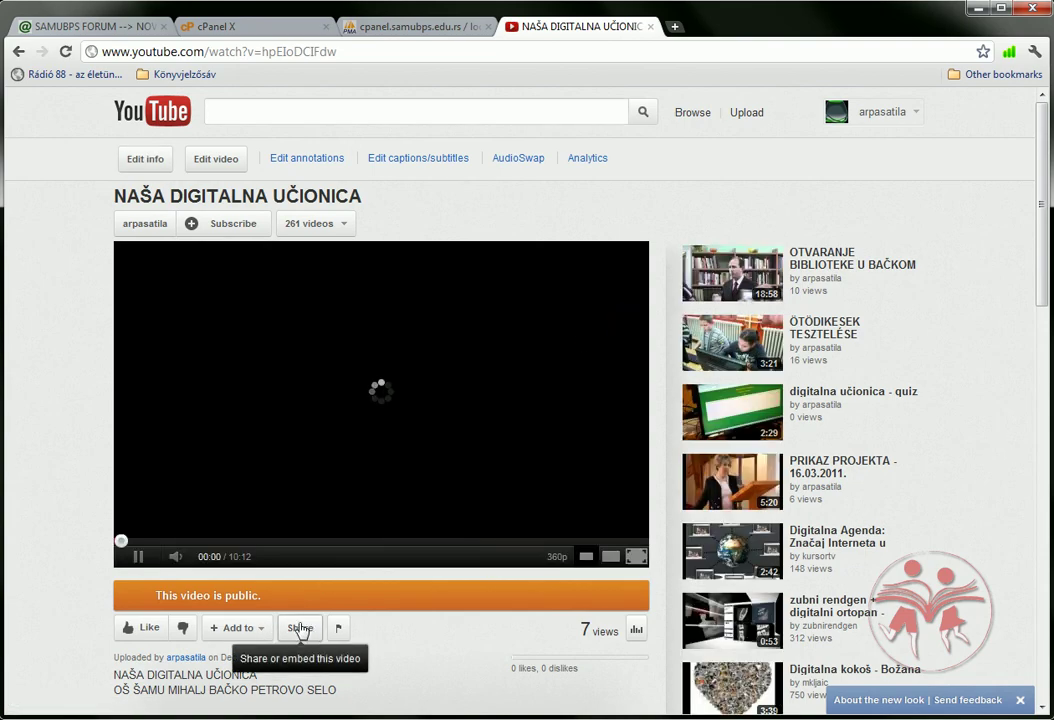
Step: Copy the 420 × 315 iframe embed code from the video's sharing options and pause the playback
left_click(300, 630)
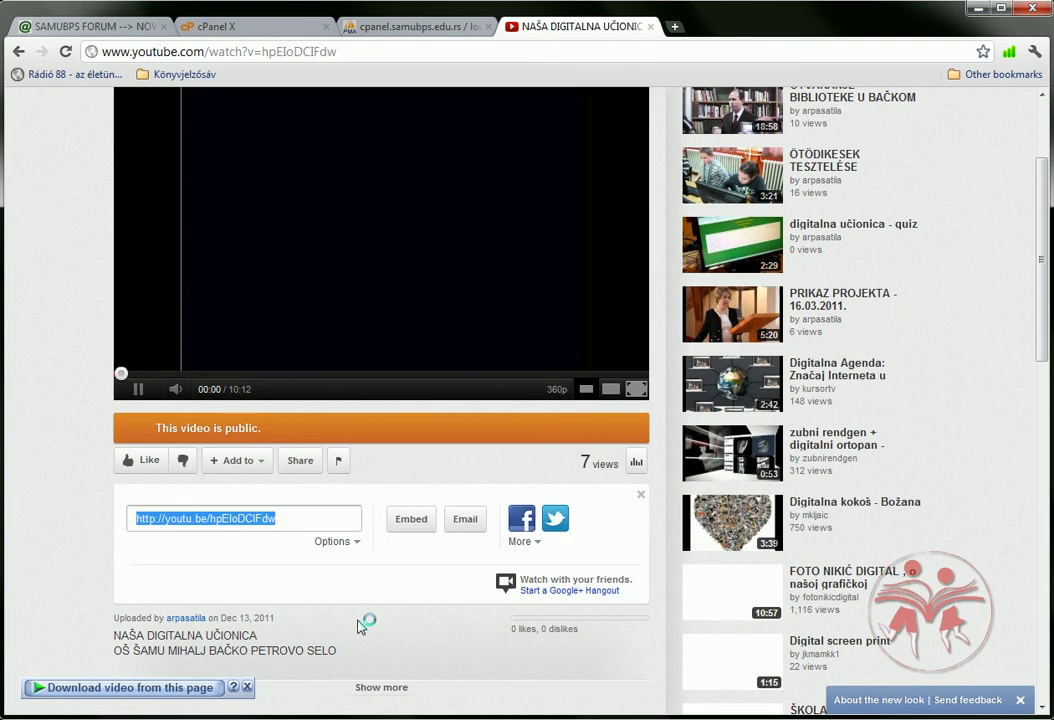
left_click(410, 519)
key("ctrl+c")
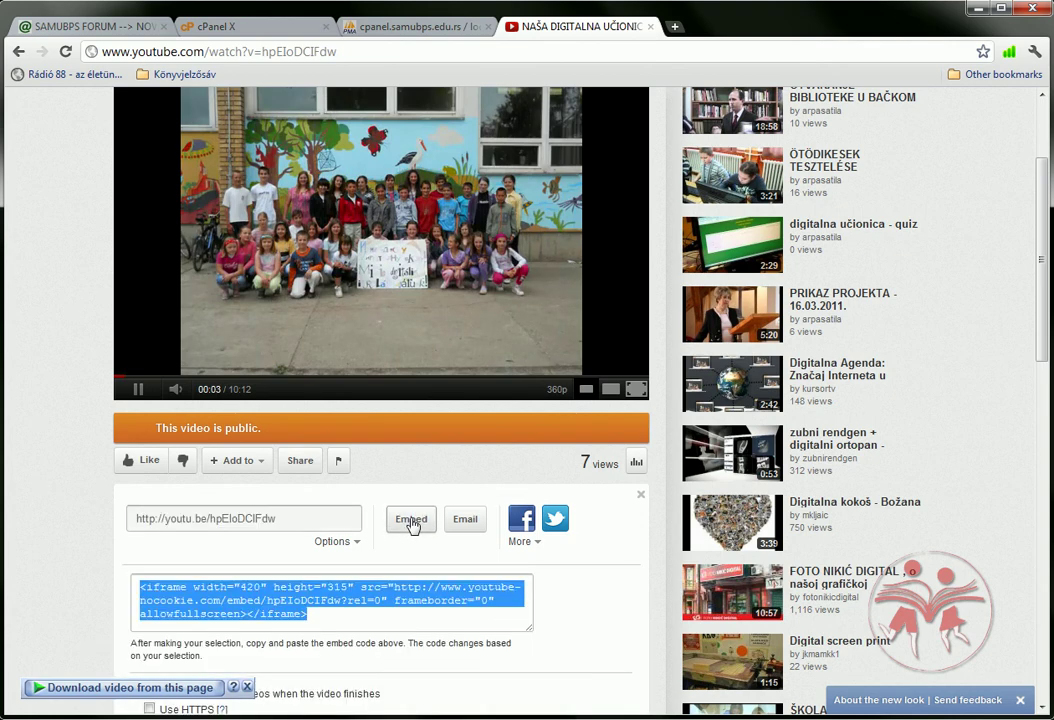
scroll(511, 578, "down", 3)
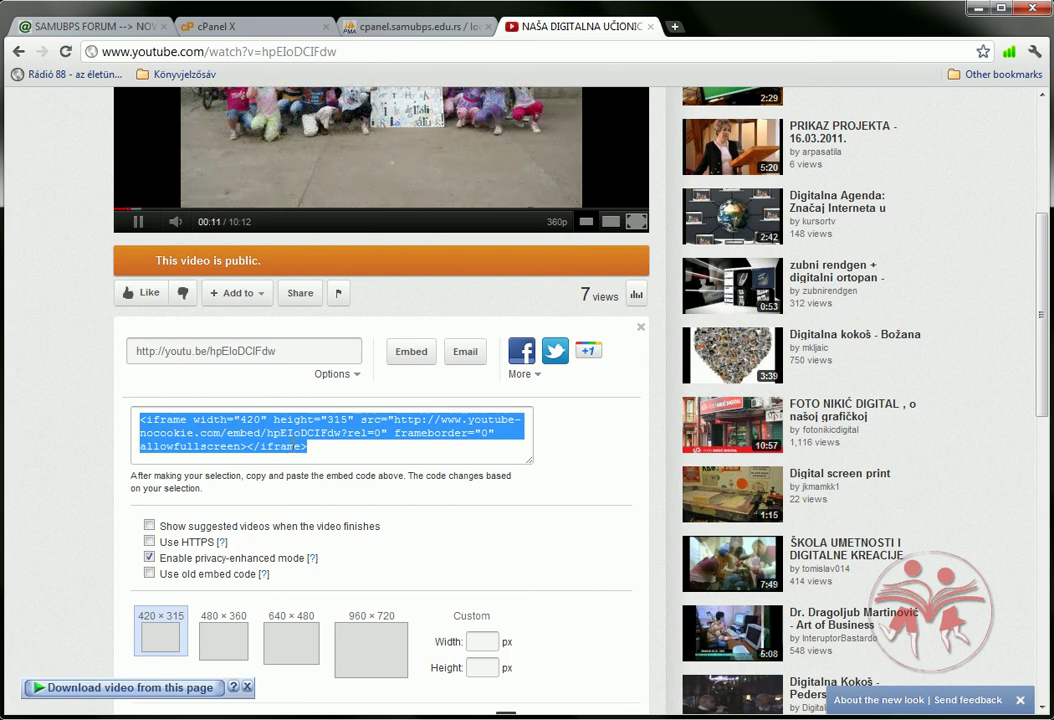
right_click(286, 420)
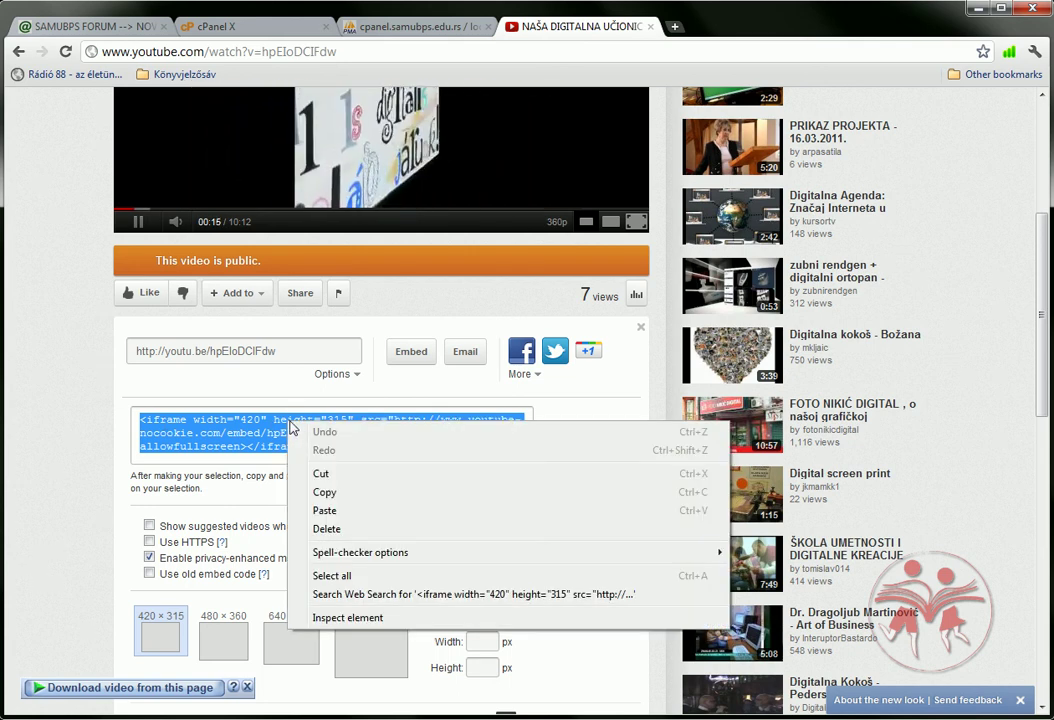
left_click(346, 492)
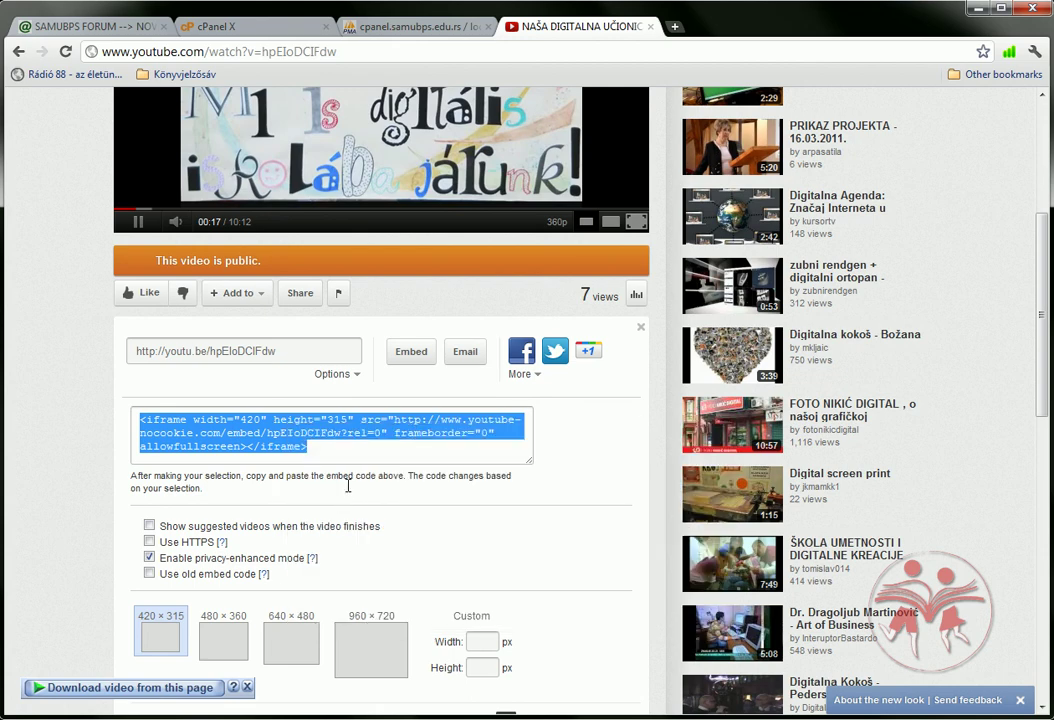
left_click(138, 219)
scroll(150, 220, "up", 3)
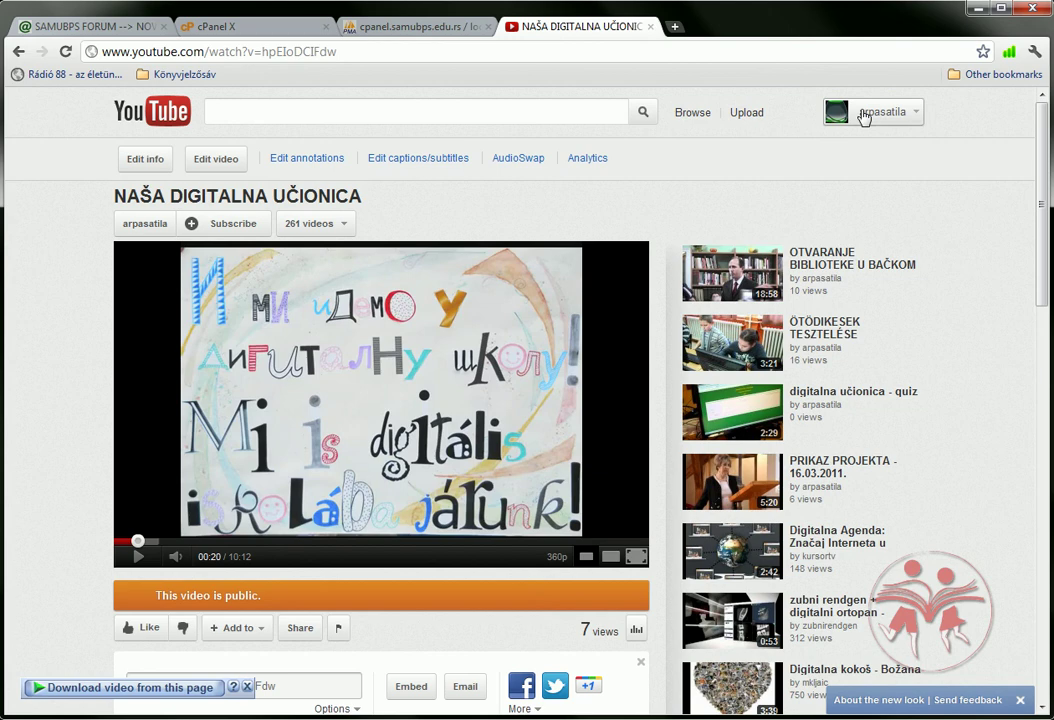
Step: Back in the forum reply, start inserting embedded media and paste the copied iframe code as its source
left_click(110, 25)
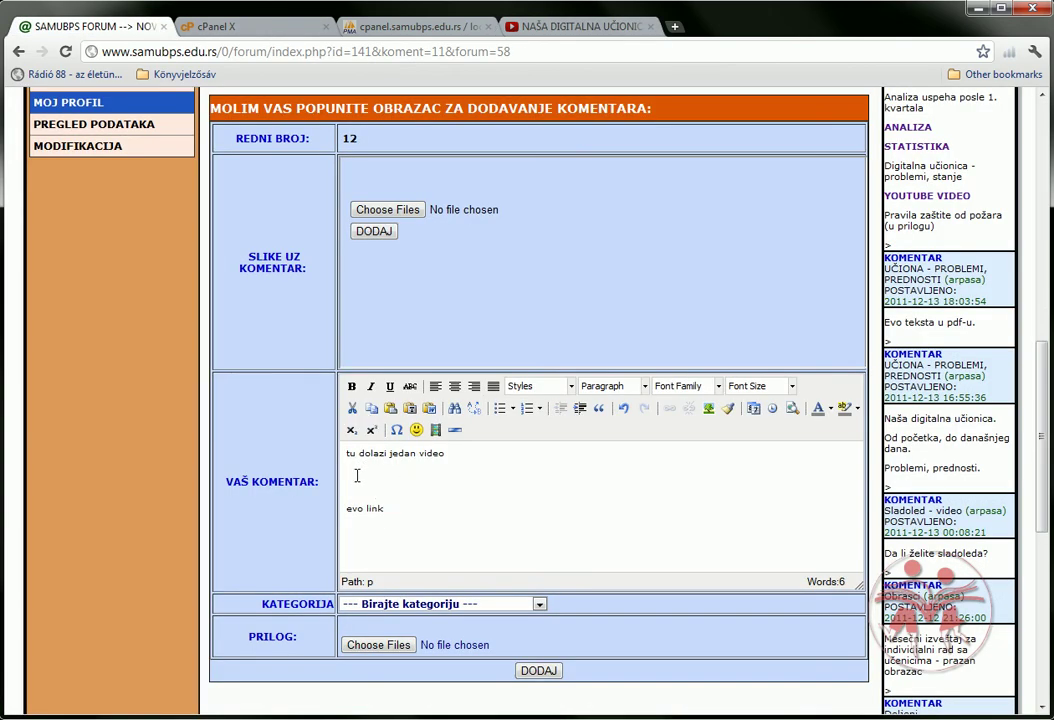
left_click(436, 430)
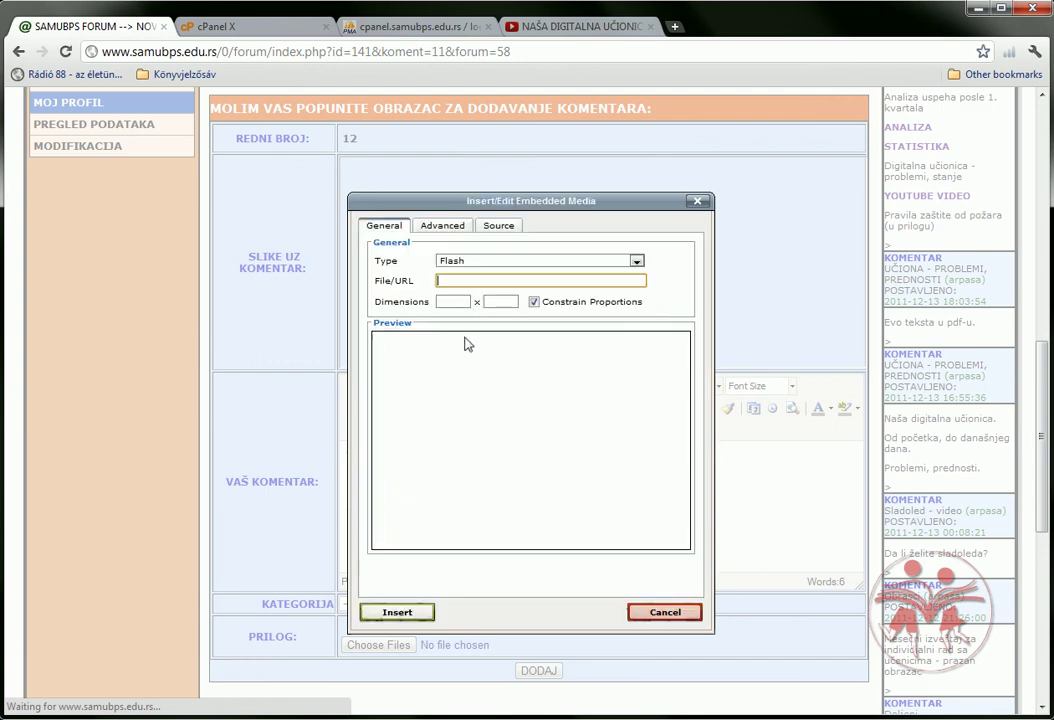
left_click(498, 225)
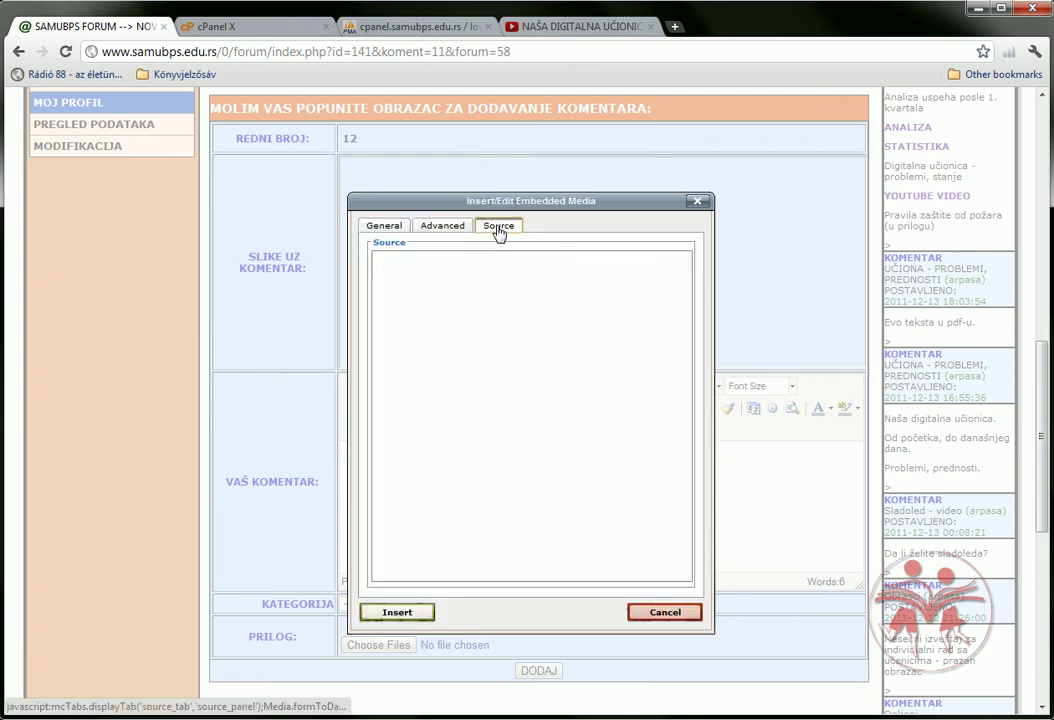
right_click(419, 278)
left_click(464, 364)
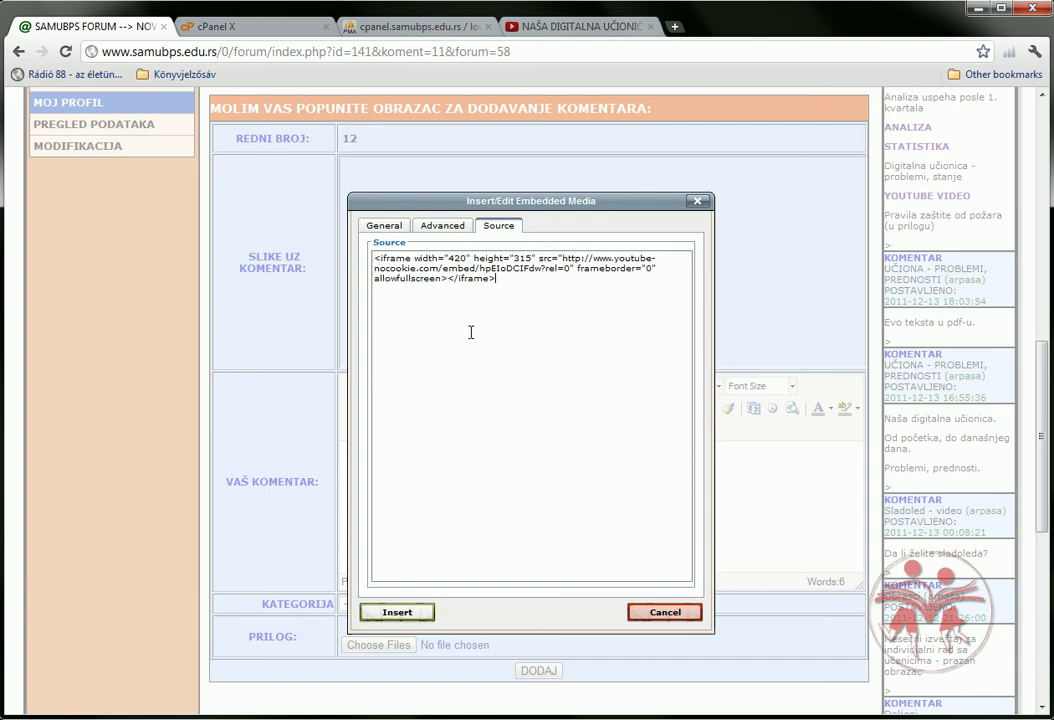
Step: Check the embedded video's general settings, insert it into the reply and center it
left_click(392, 228)
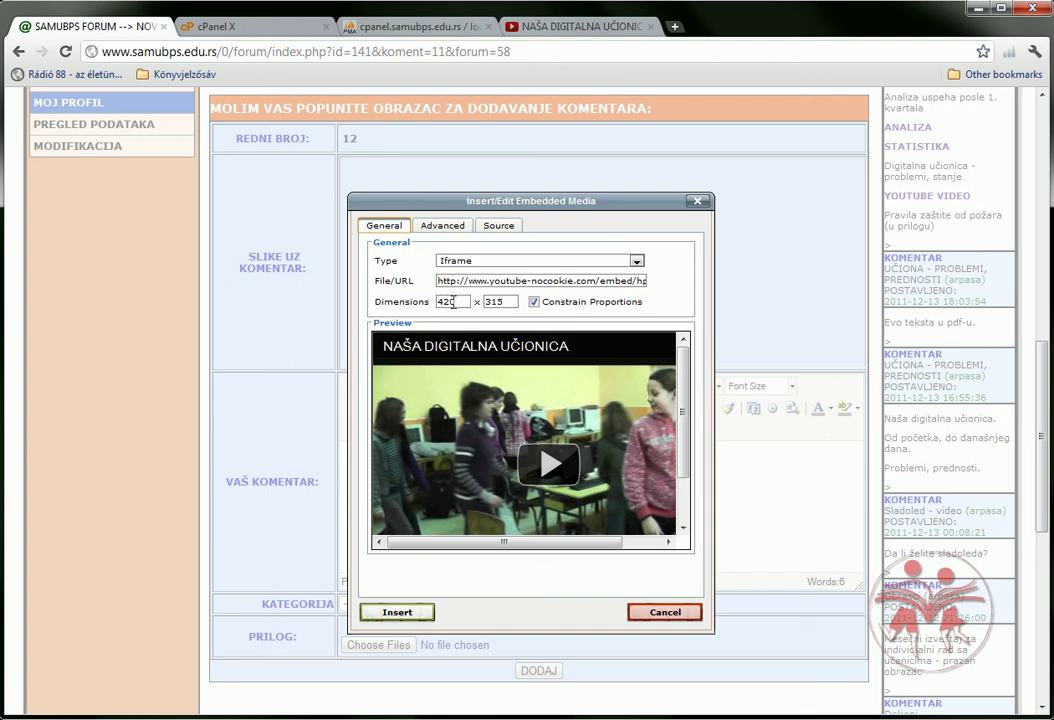
left_click(397, 613)
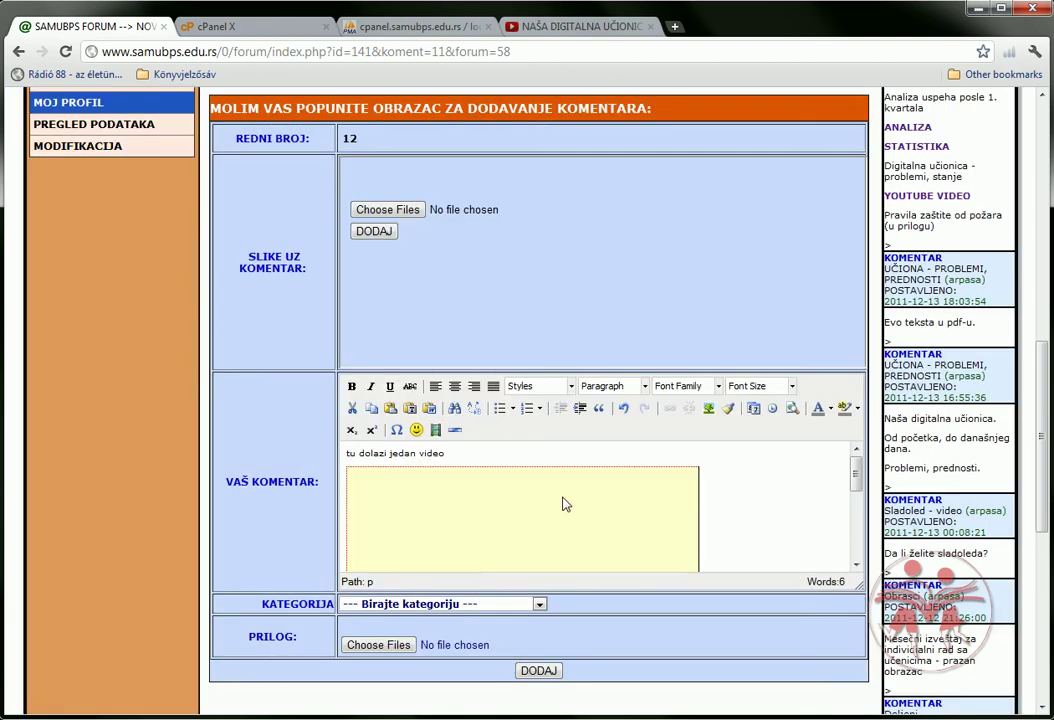
left_click(455, 385)
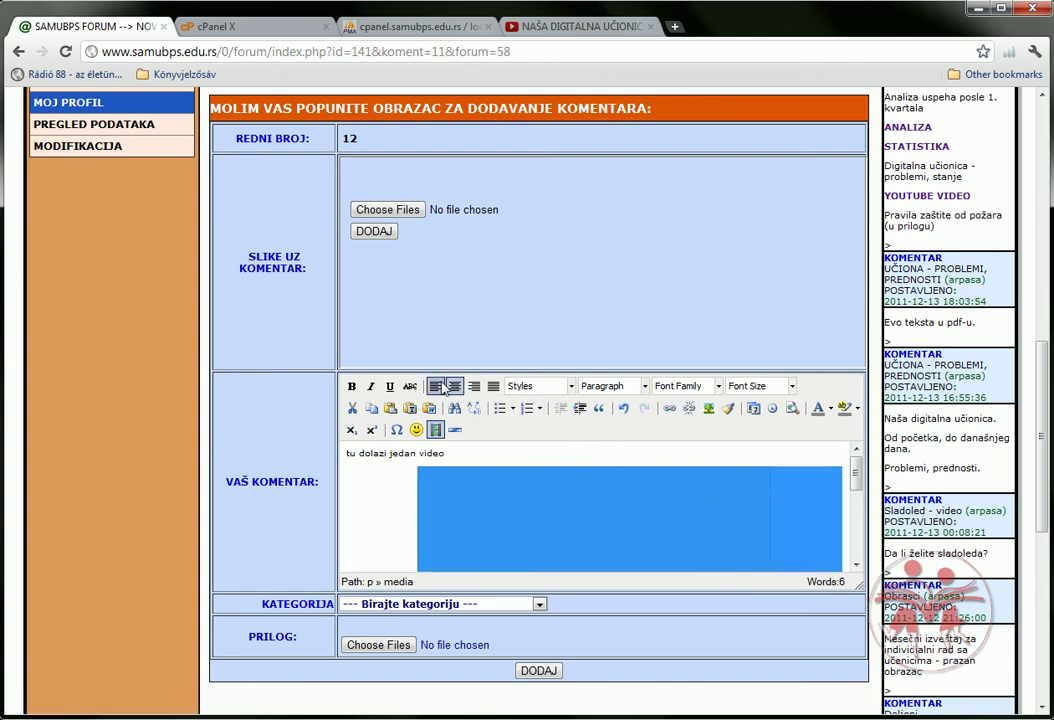
left_click(790, 500)
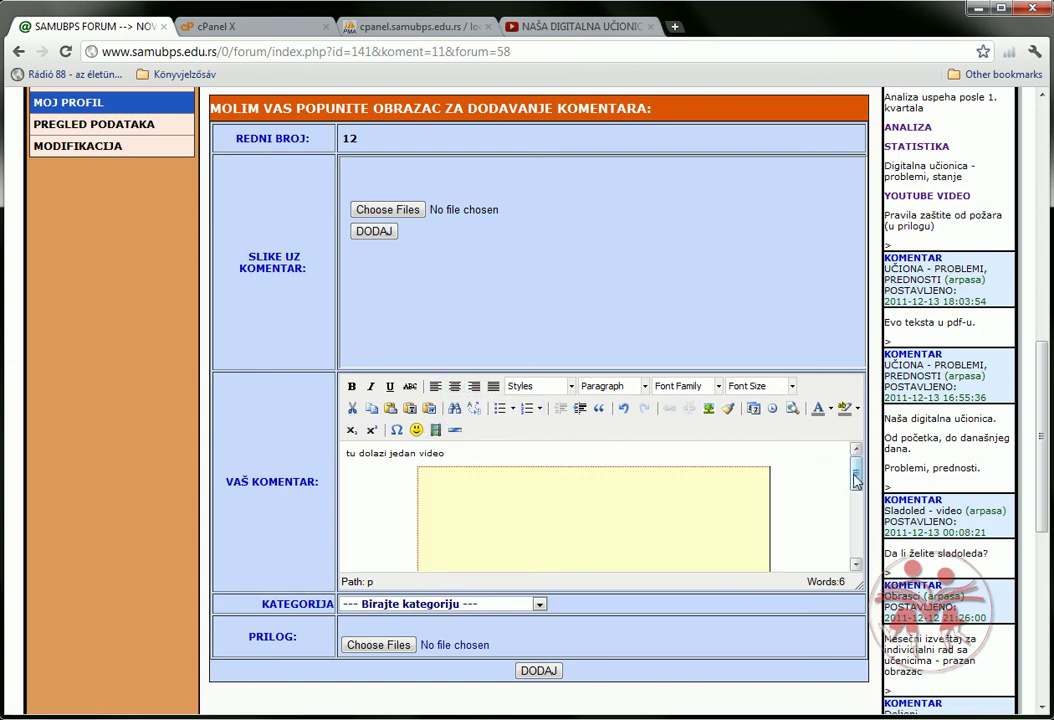
Step: Add the word YouTube after "evo link" below the embedded video in the reply
left_click_drag(855, 478, 856, 547)
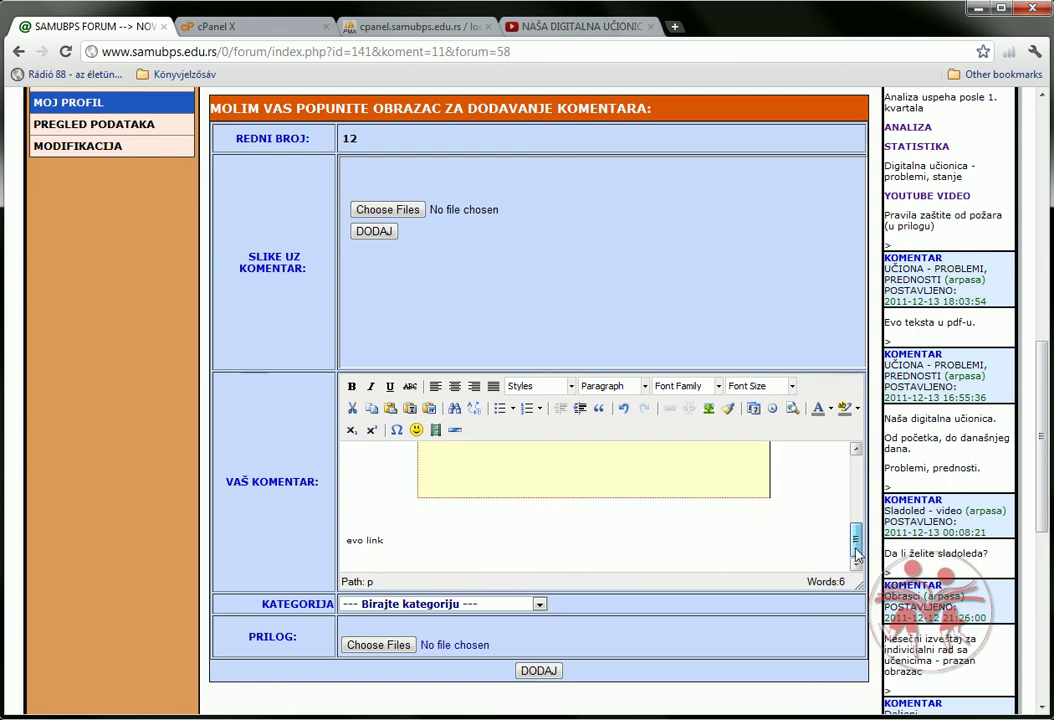
left_click(425, 544)
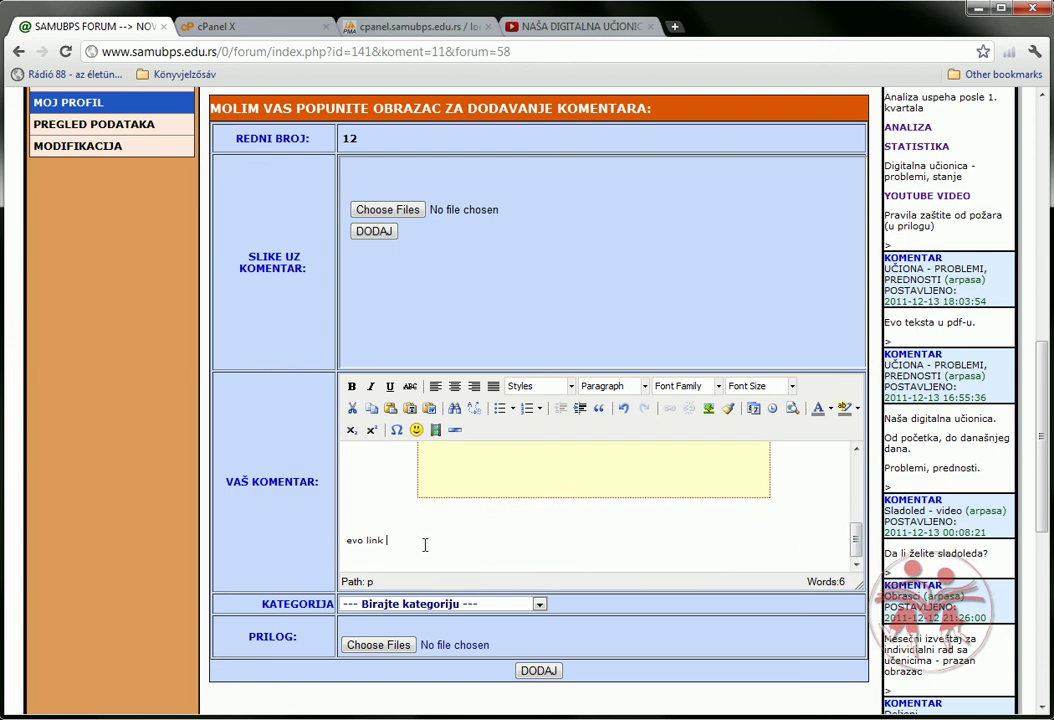
type("2")
key("Delete")
type("YouTube")
Step: Format the word YouTube in the reply as 12pt, red and bold
left_click_drag(387, 541, 429, 540)
left_click(789, 388)
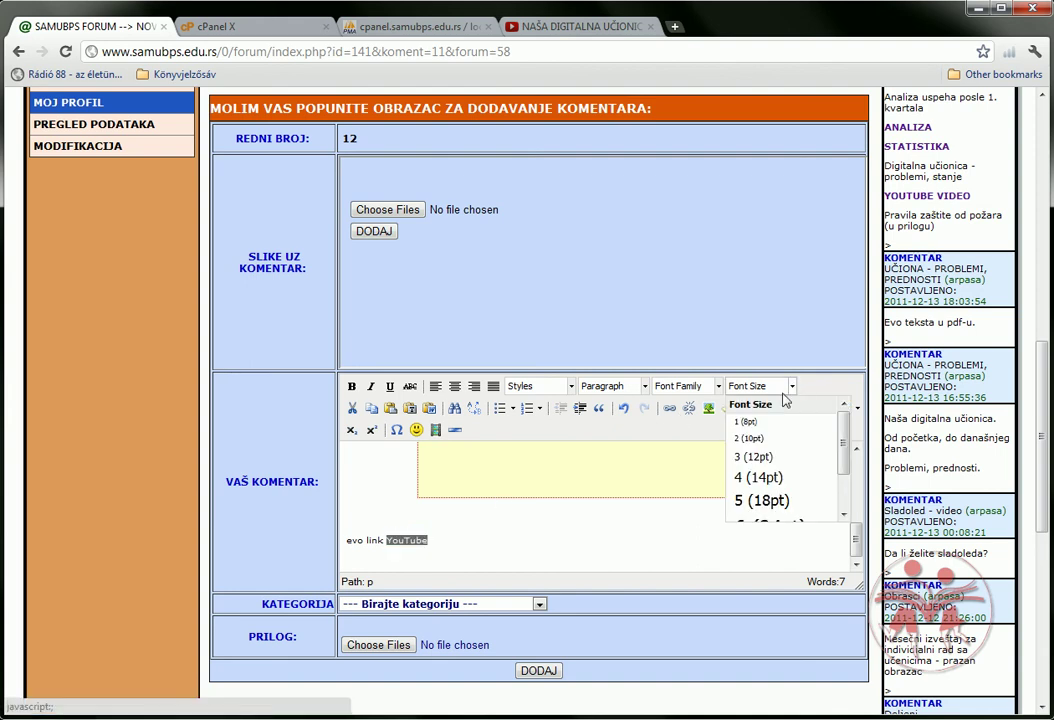
left_click(760, 458)
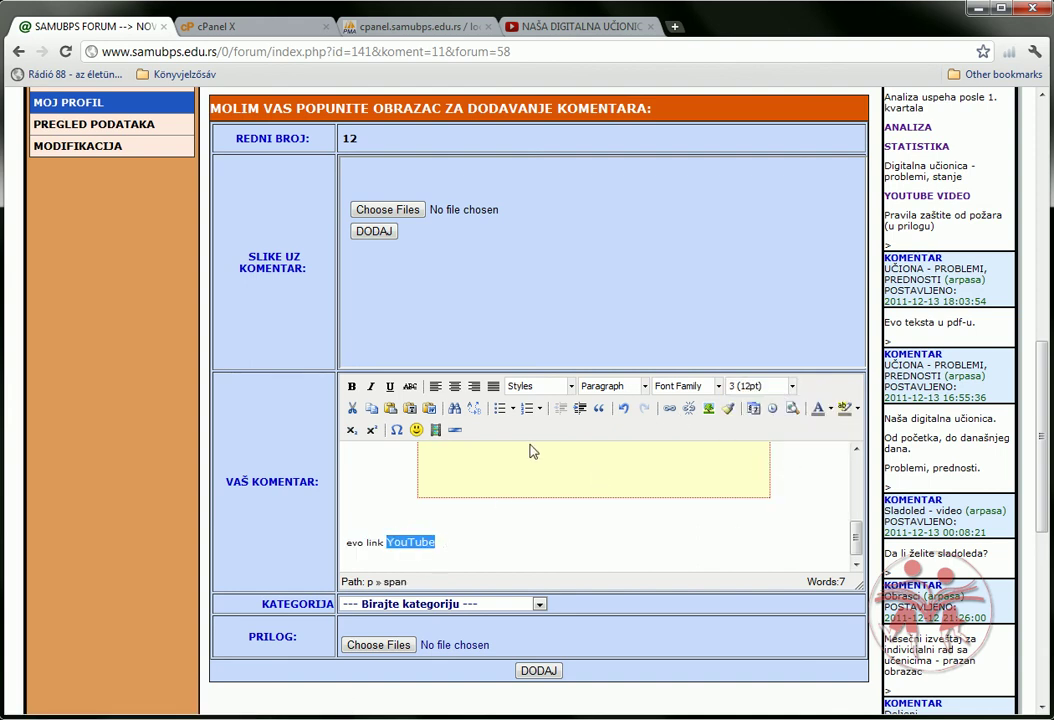
left_click(830, 408)
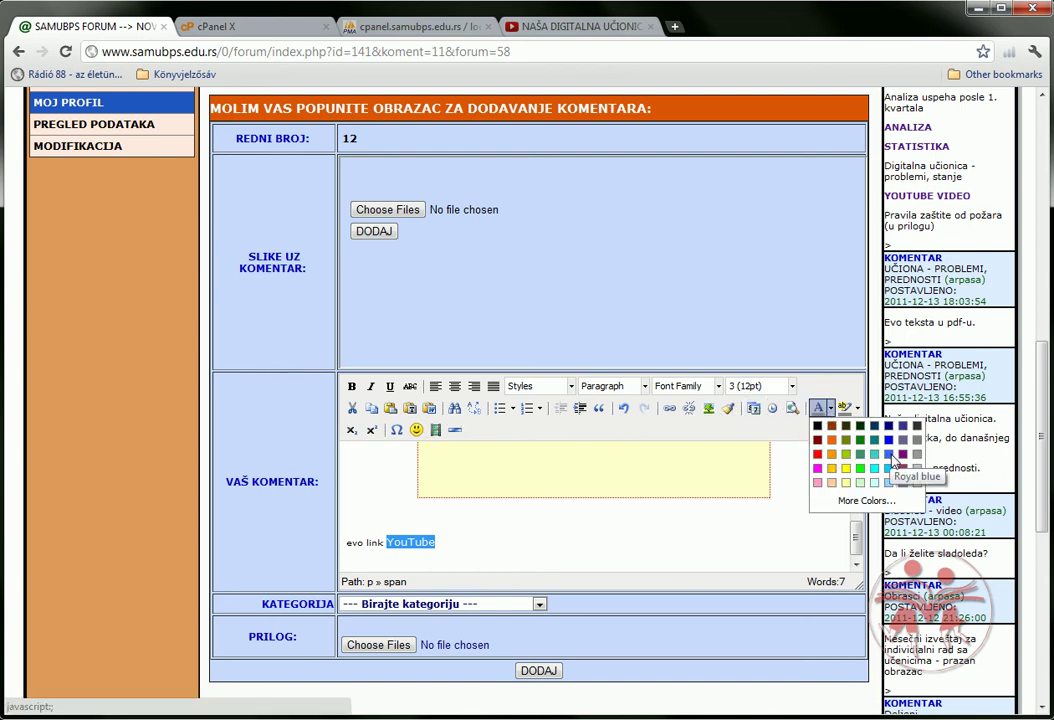
left_click(818, 455)
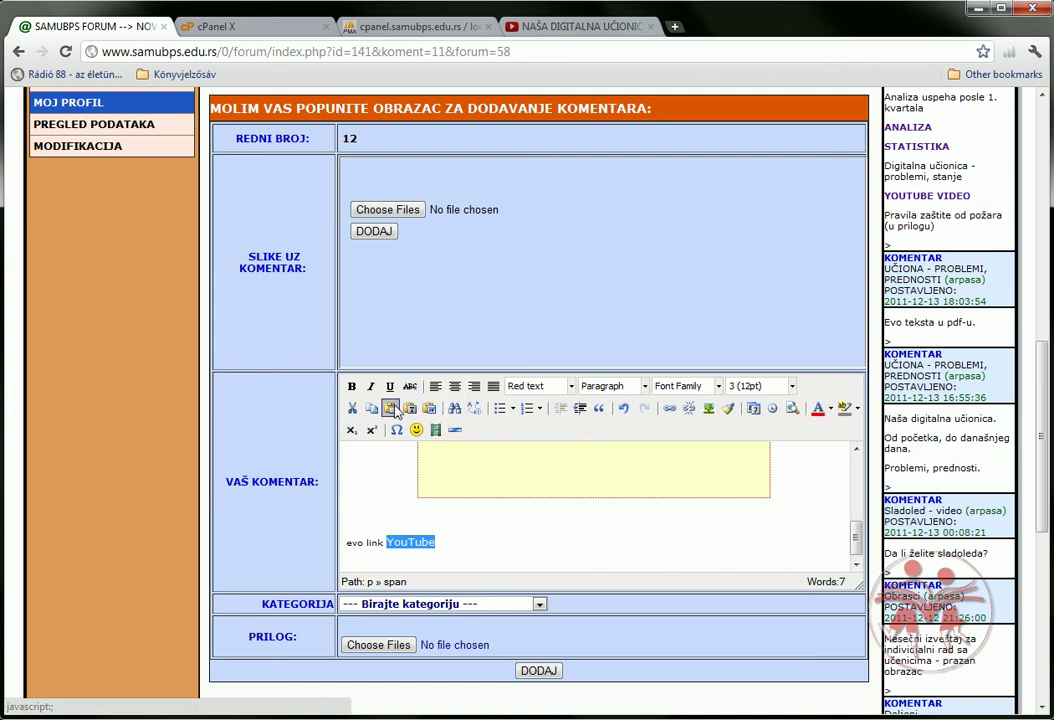
left_click(352, 386)
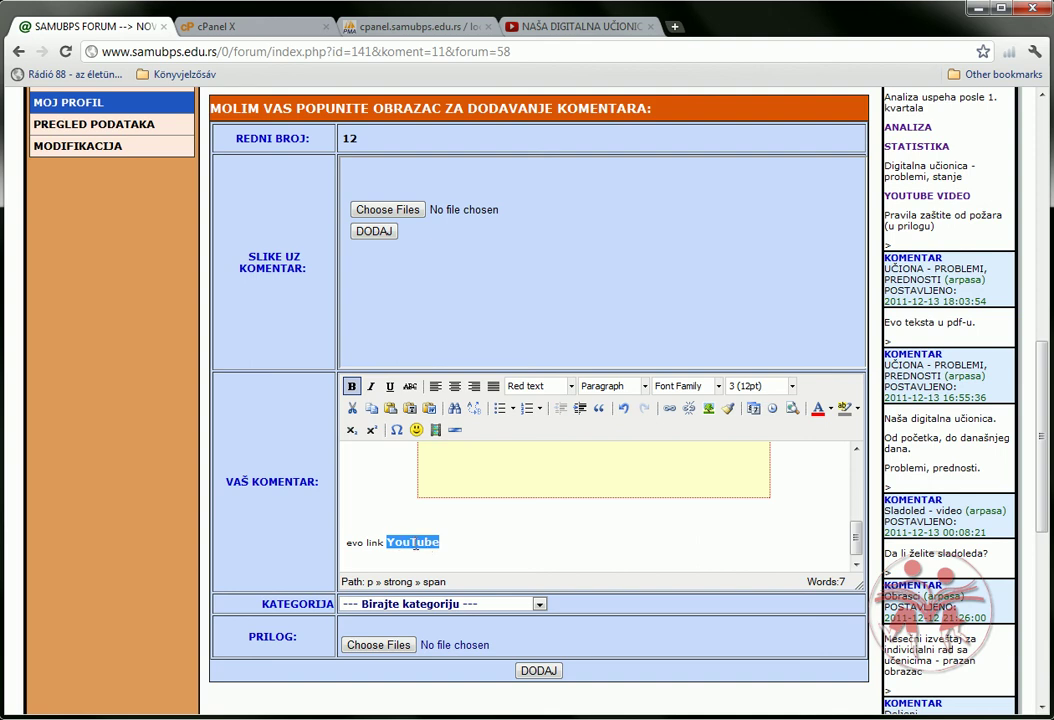
Step: Start inserting a link on the word YouTube, and copy the web address of the NAŠA DIGITALNA UČIONICA video from its YouTube page
left_click(669, 409)
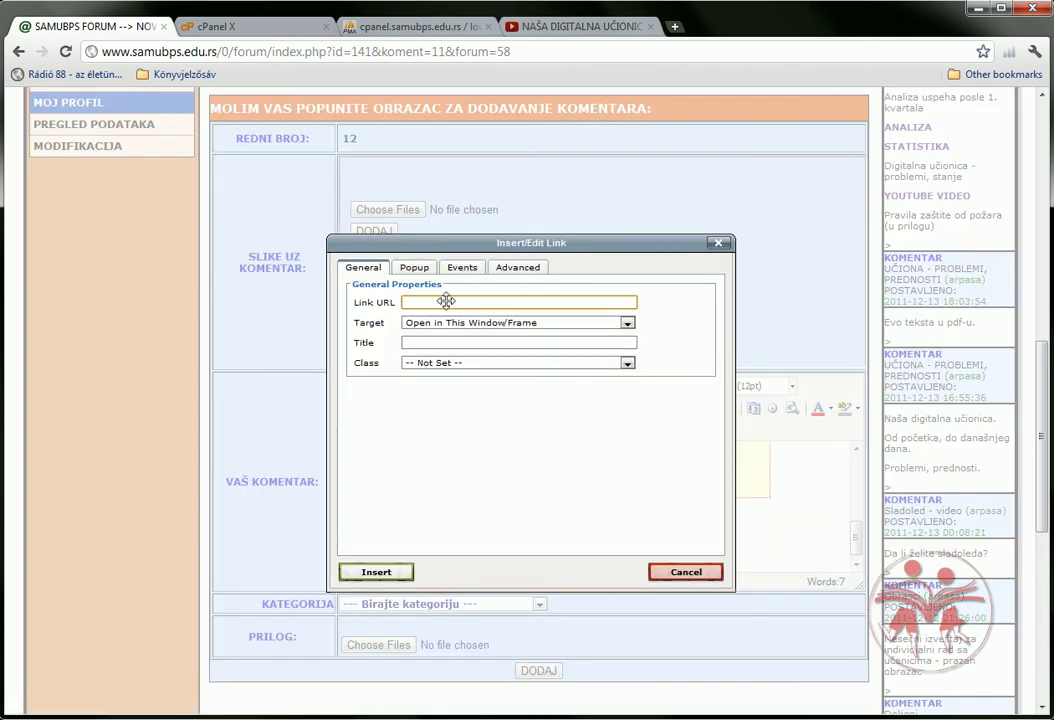
left_click(581, 30)
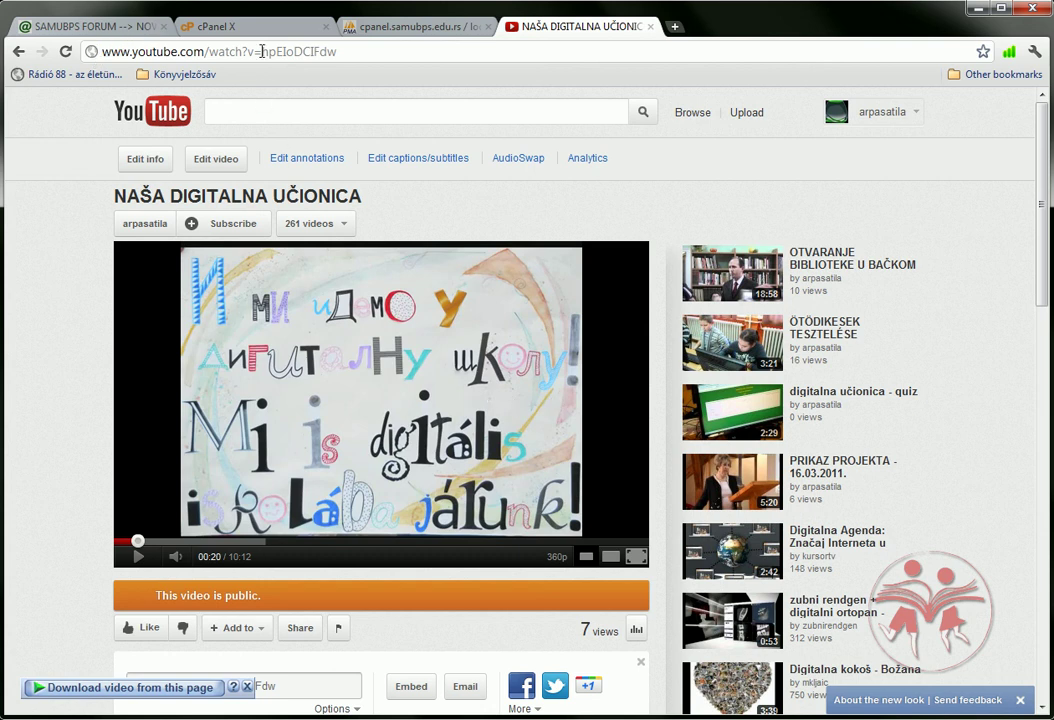
left_click_drag(340, 50, 84, 40)
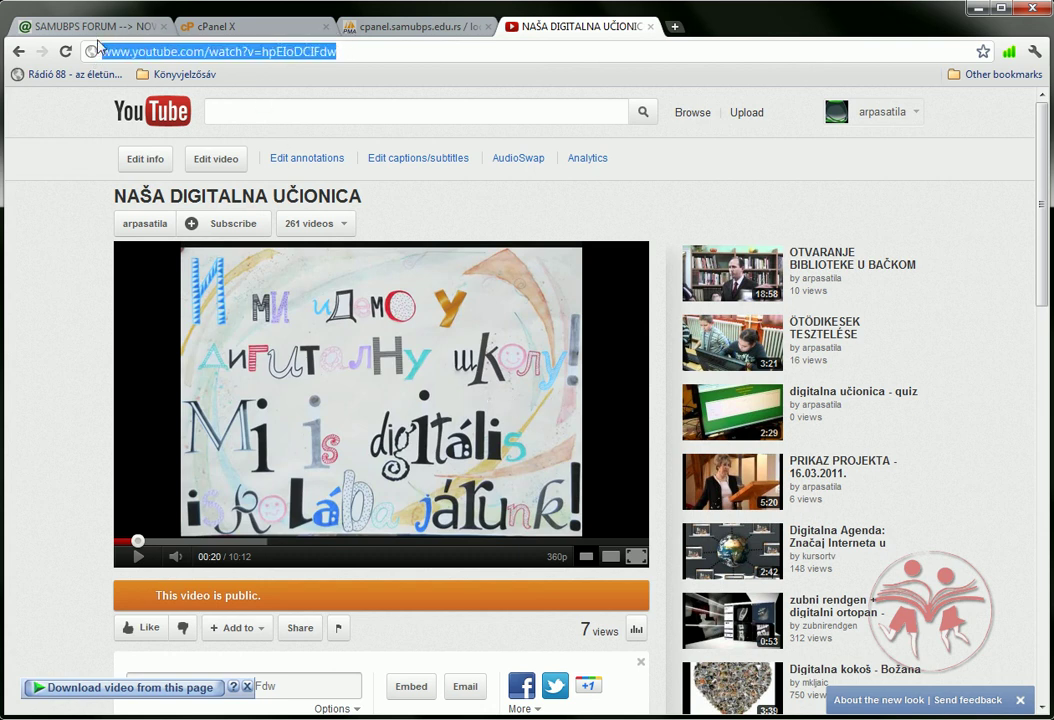
right_click(219, 51)
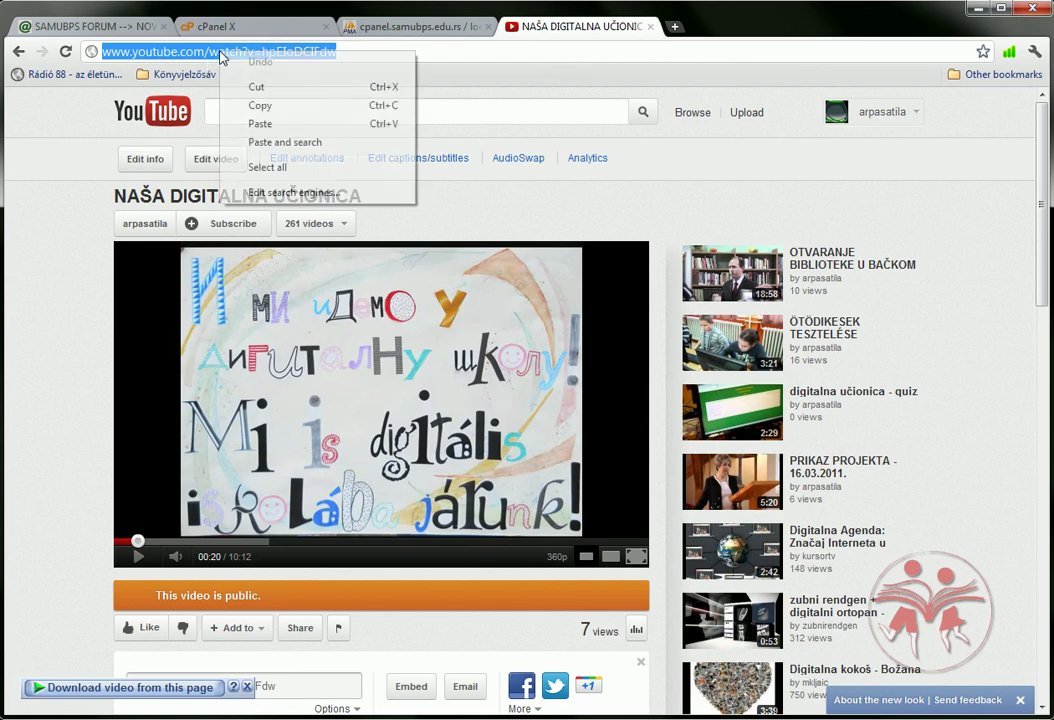
left_click(262, 104)
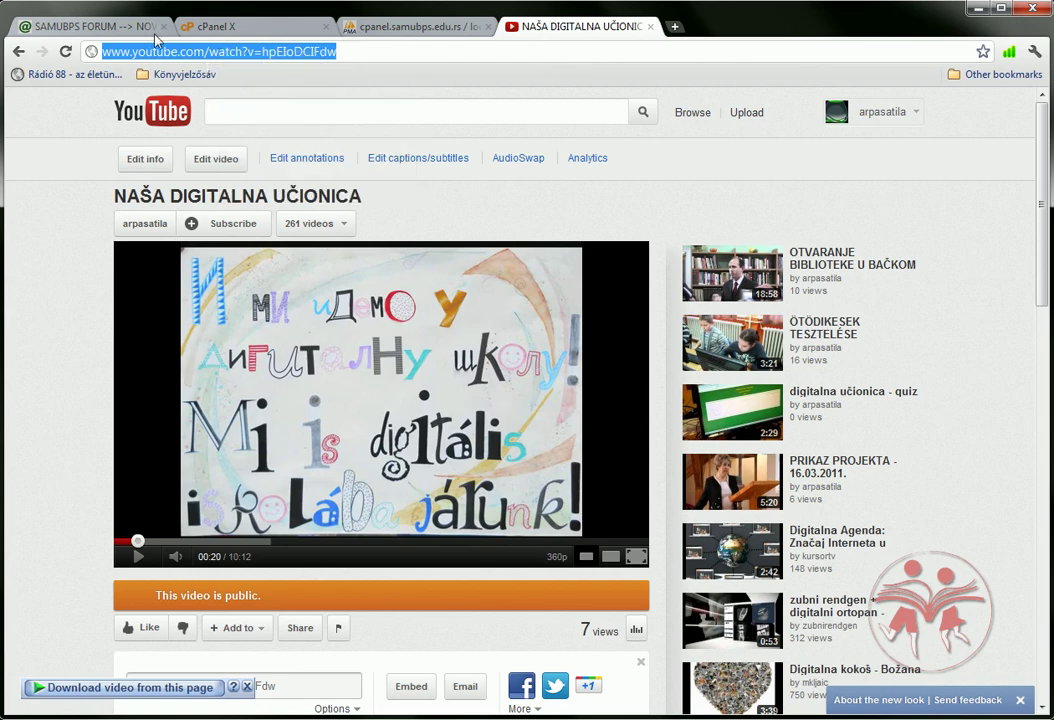
Step: Back in the forum's link settings, paste the copied video address as the URL, set it to open in a new window and insert the link
left_click(112, 27)
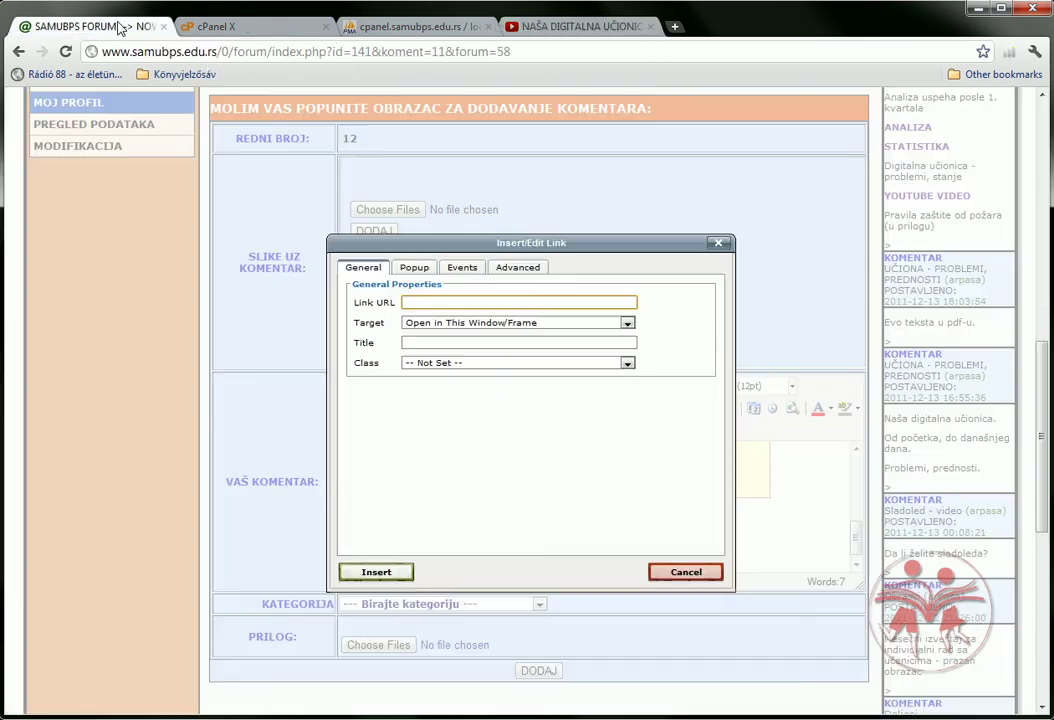
right_click(455, 303)
left_click(500, 391)
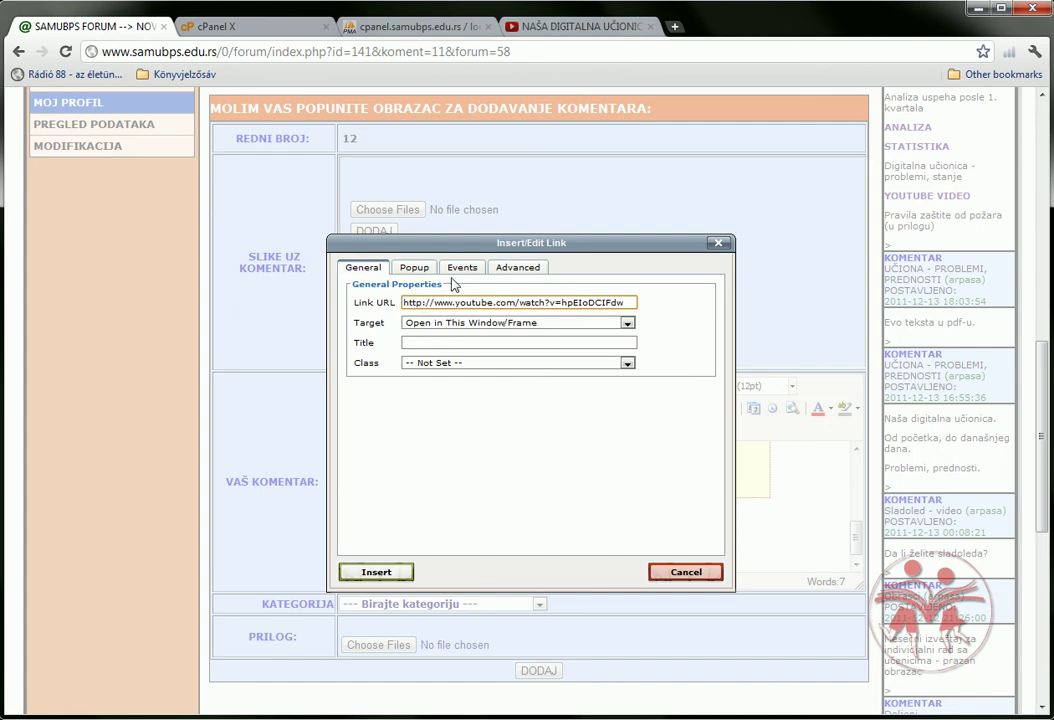
left_click(438, 328)
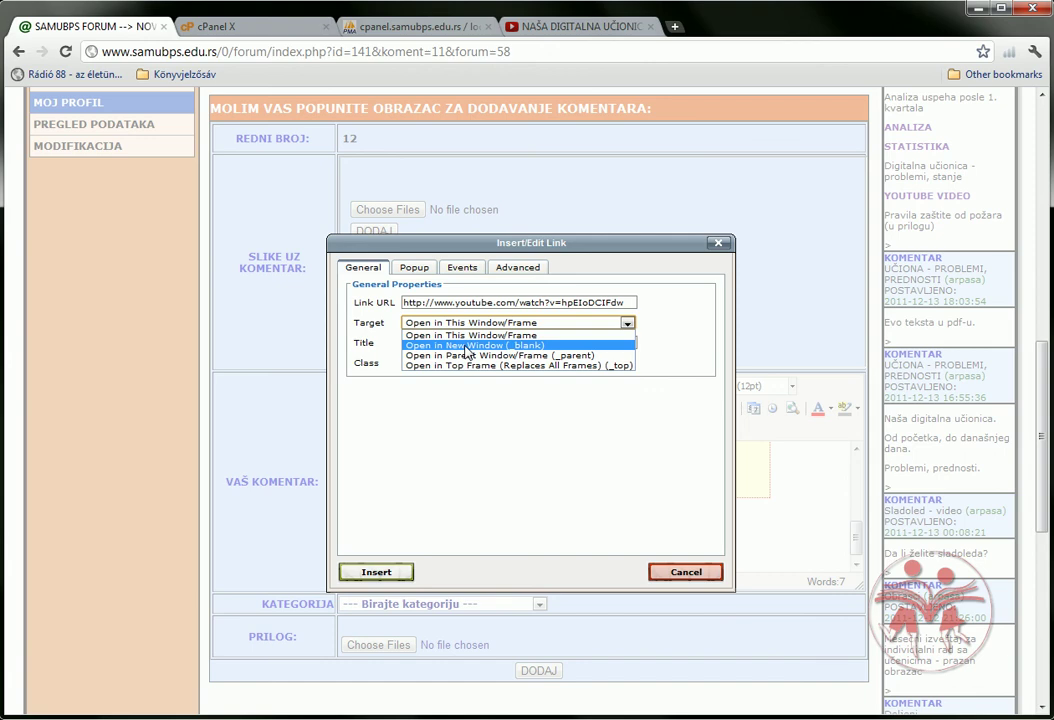
left_click(466, 347)
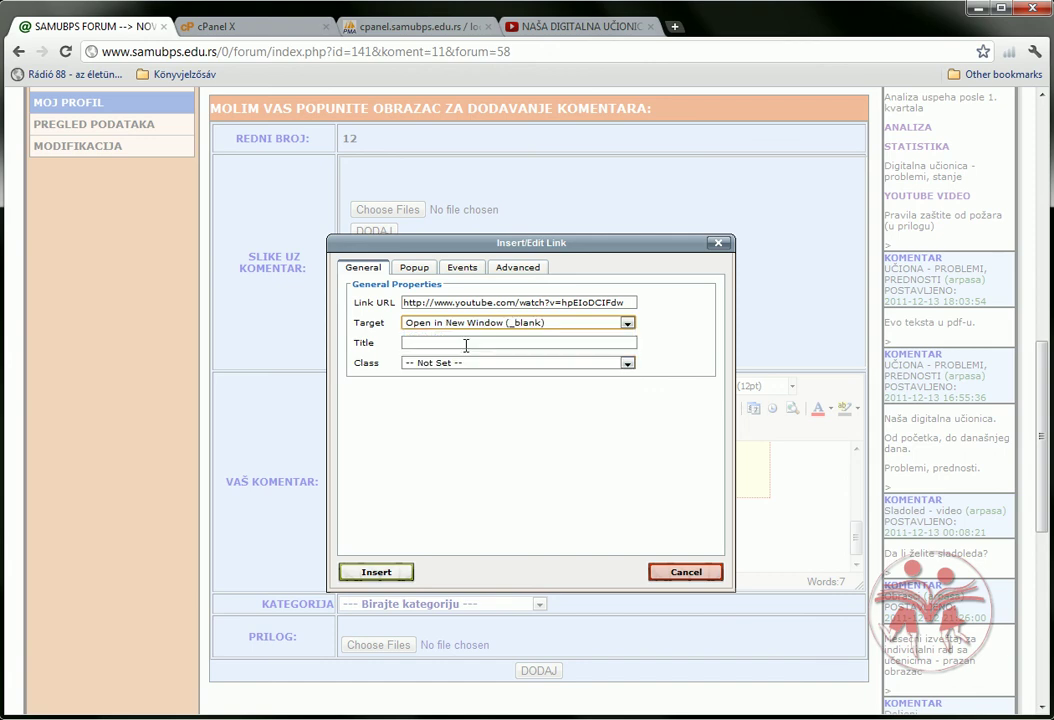
left_click(377, 572)
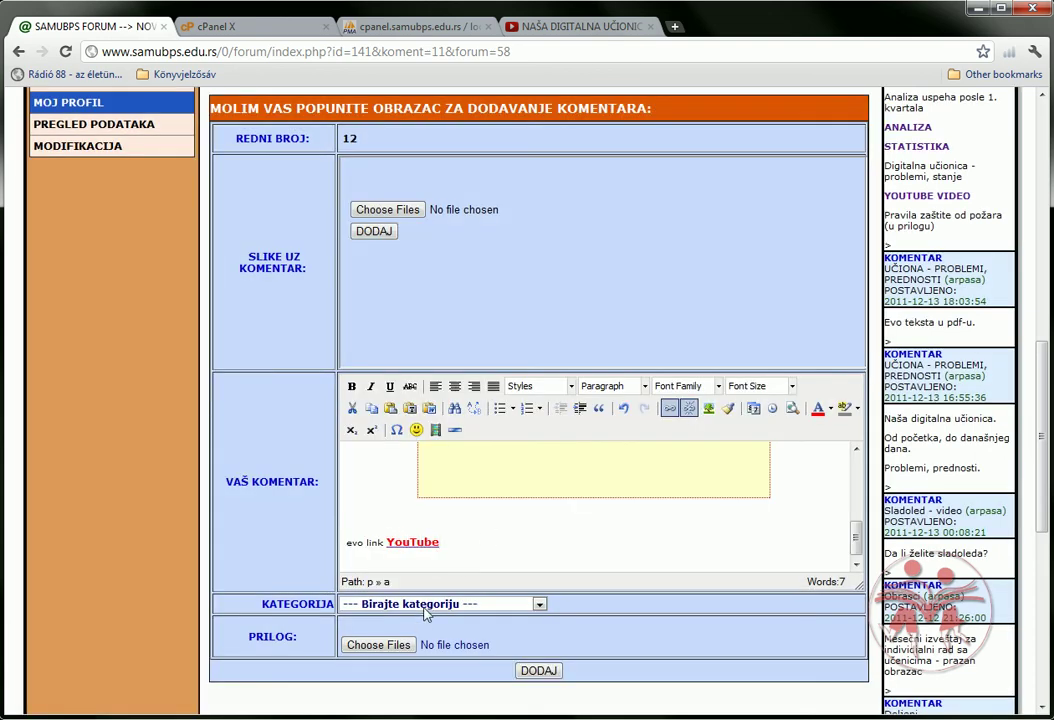
Step: Set the reply's category to ODGOVOR and submit it
left_click(420, 604)
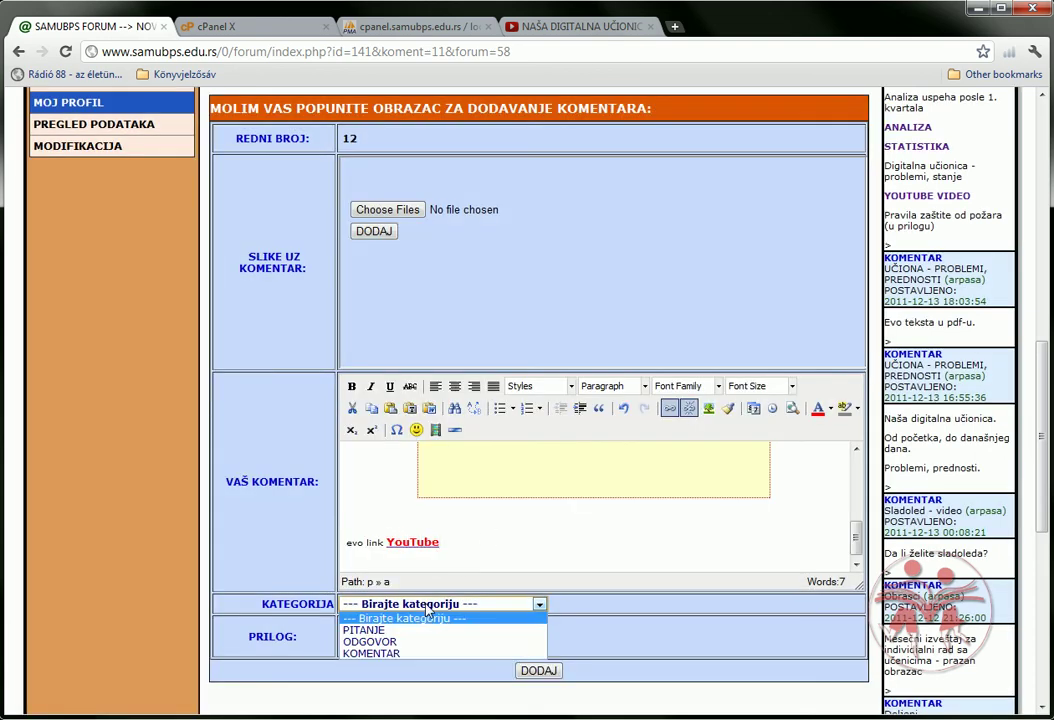
left_click(390, 643)
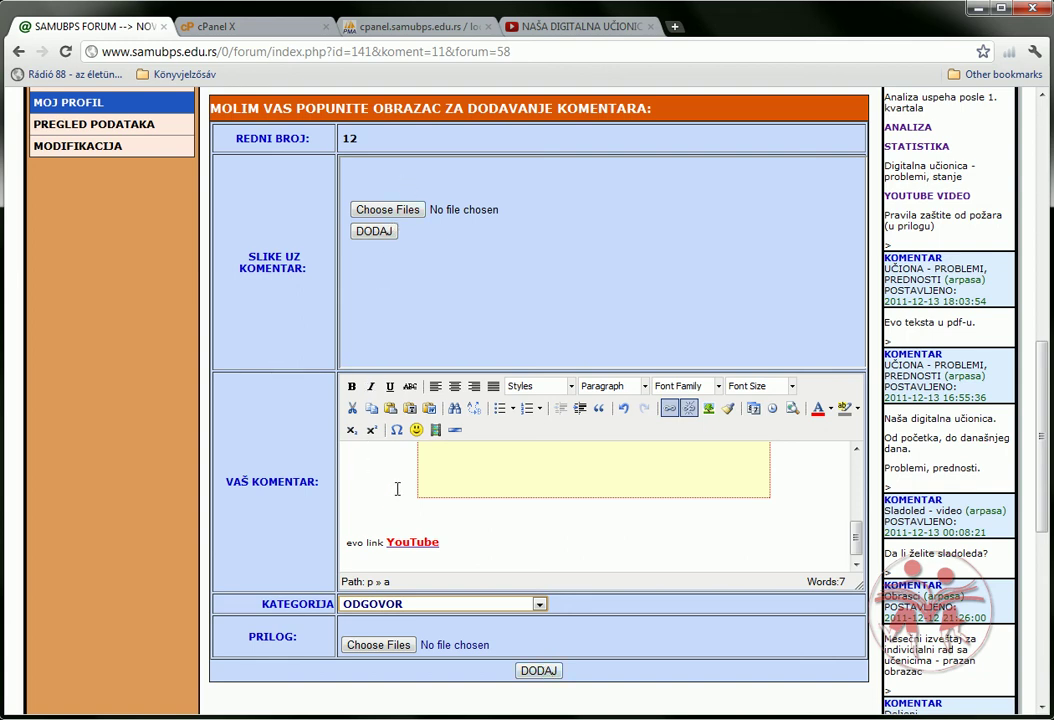
left_click(542, 671)
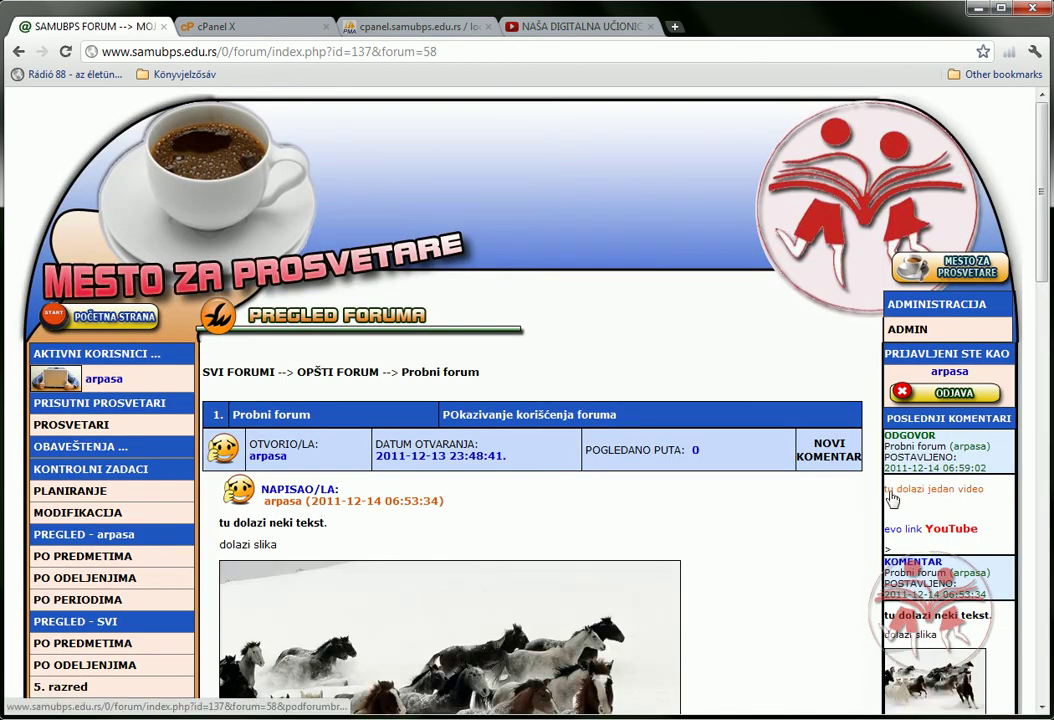
Step: Test the posted reply in Probni forum by playing its embedded video and opening its YouTube link
left_click_drag(1040, 241, 1040, 318)
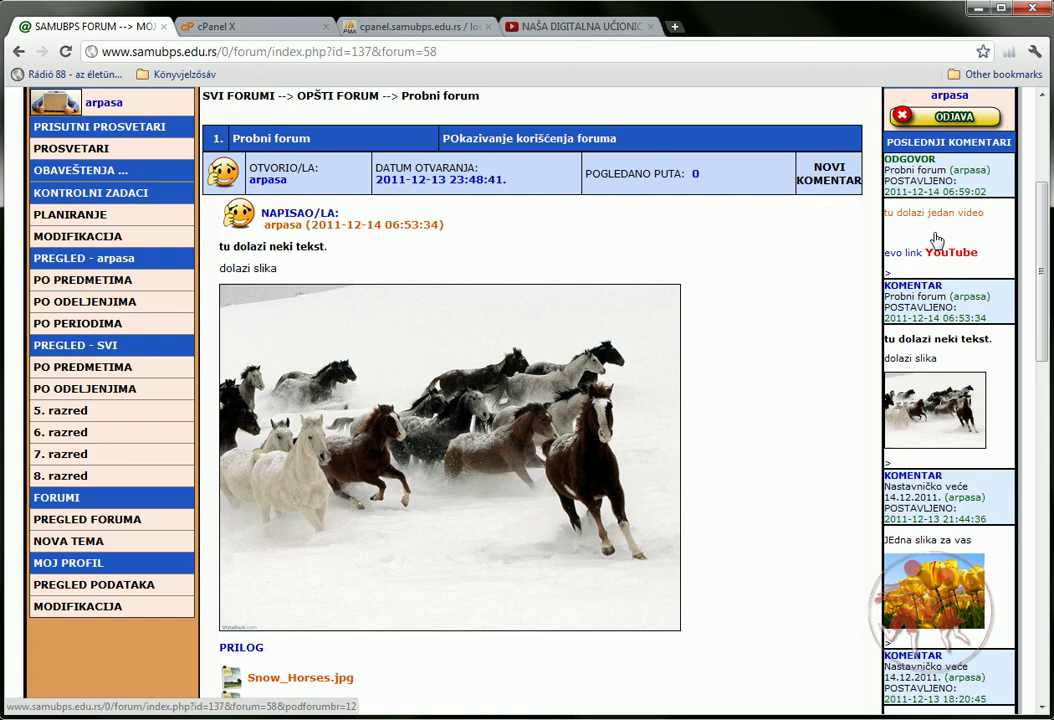
left_click_drag(1038, 263, 1030, 410)
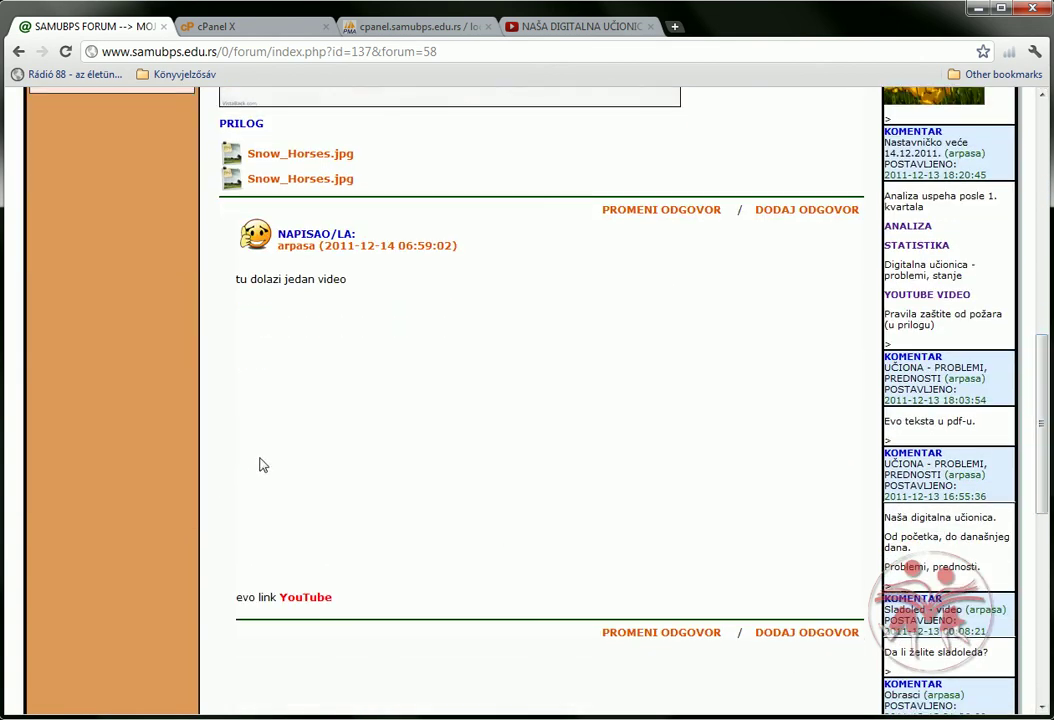
right_click(287, 354)
left_click(310, 399)
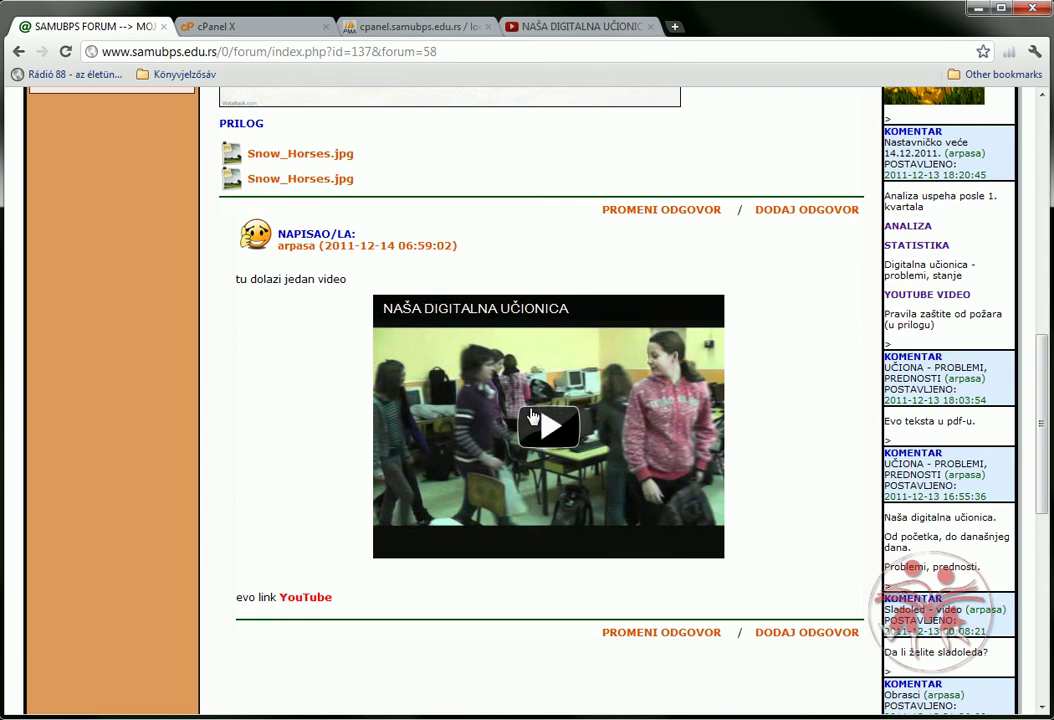
left_click(548, 428)
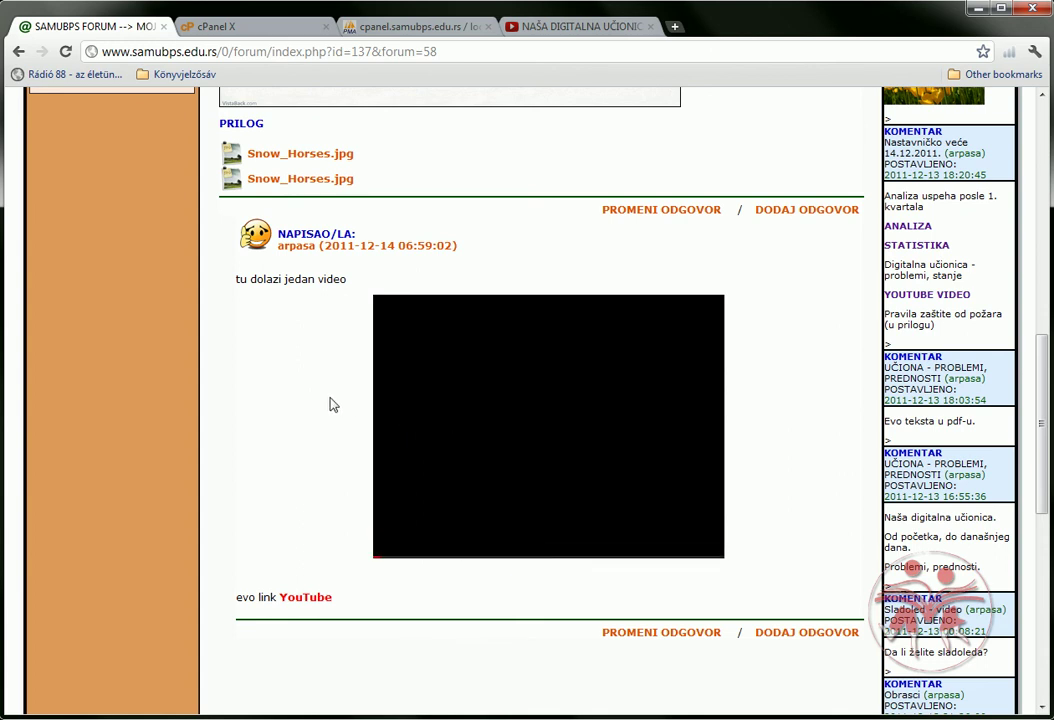
left_click(313, 598)
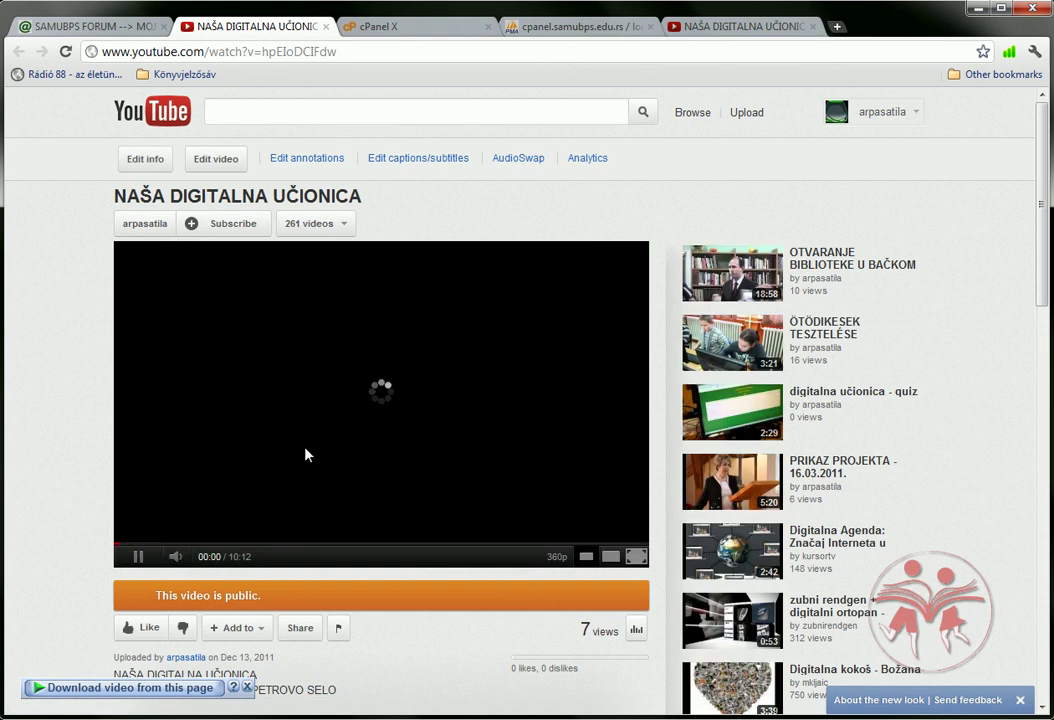
Step: Return to the forum page and open the forum overview (PREGLED FORUMA)
left_click(114, 31)
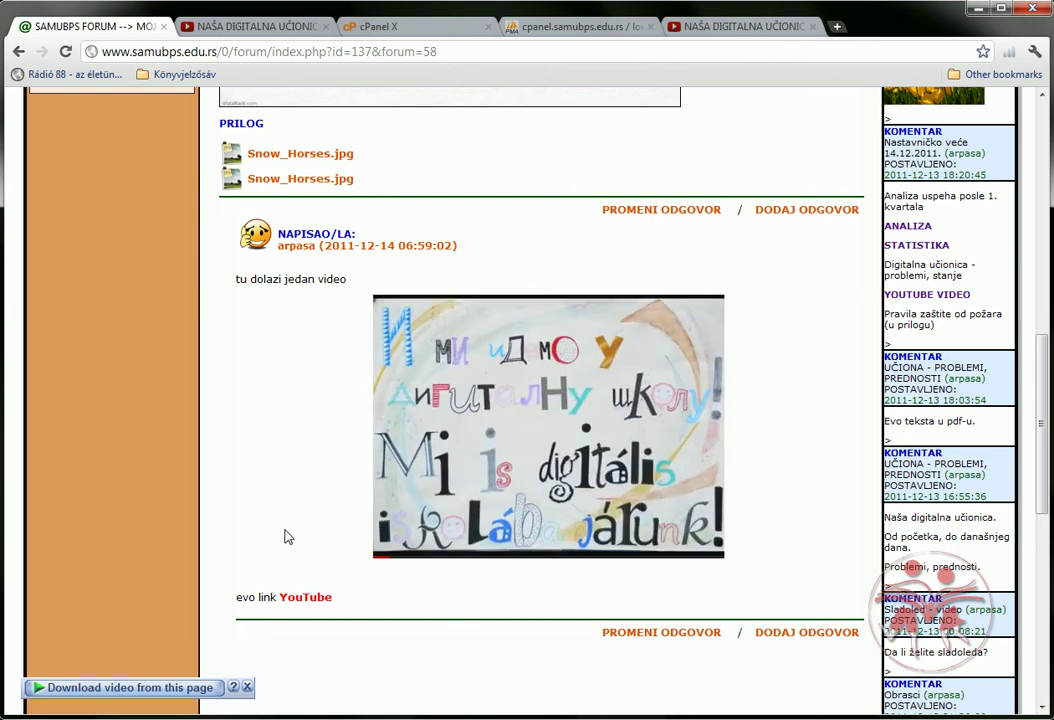
scroll(285, 537, "up", 5)
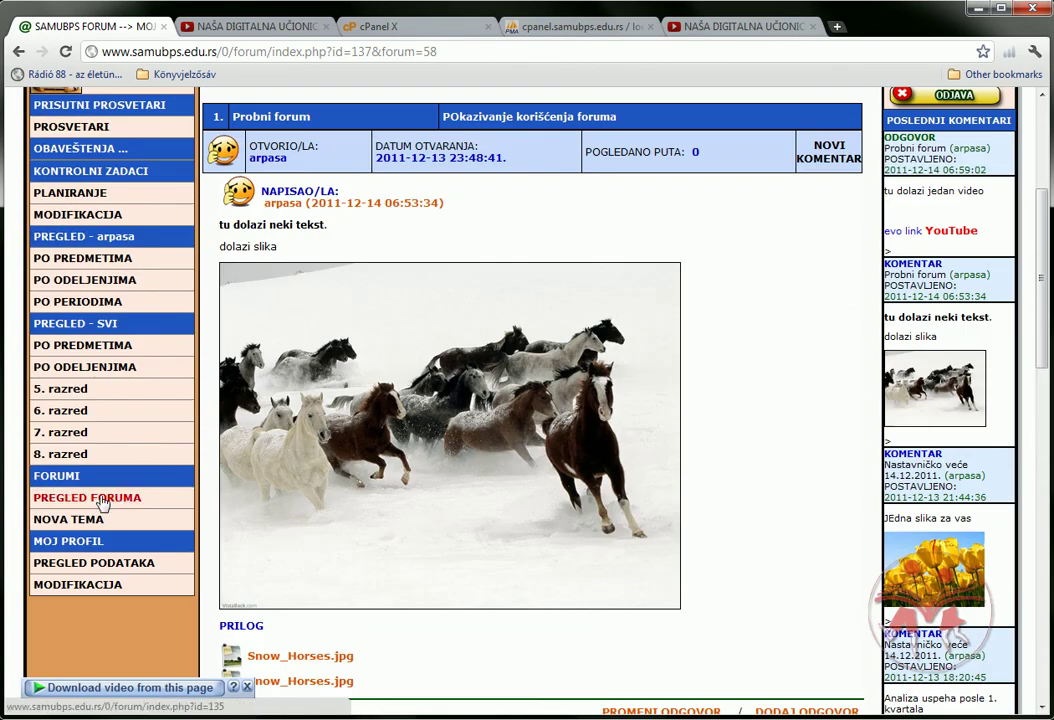
left_click(118, 503)
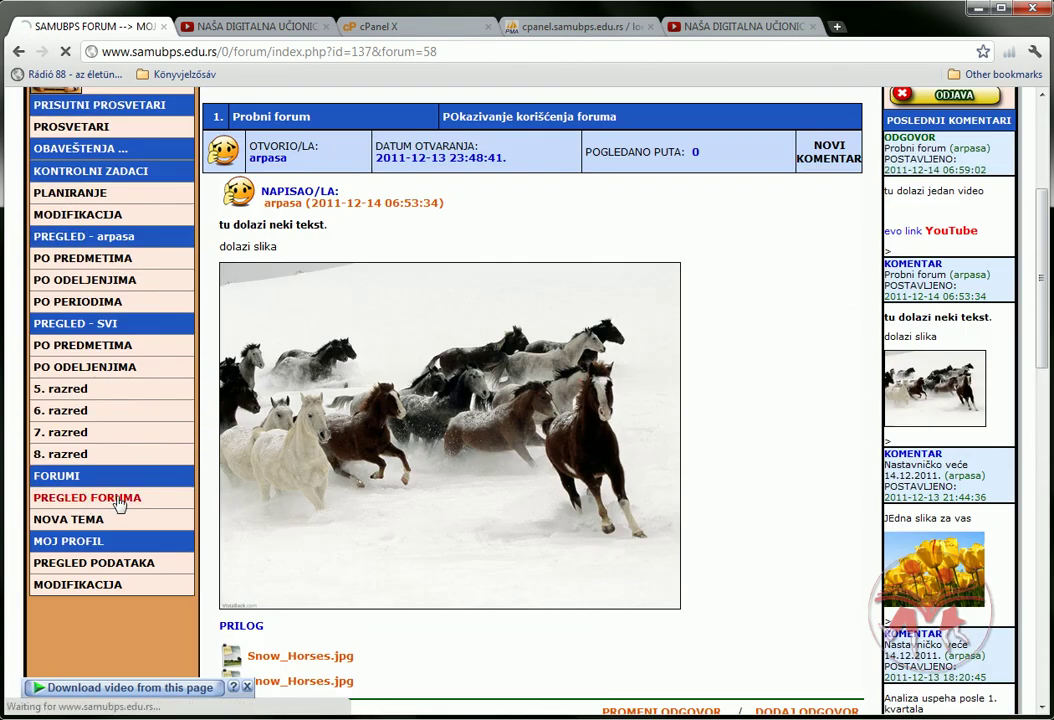